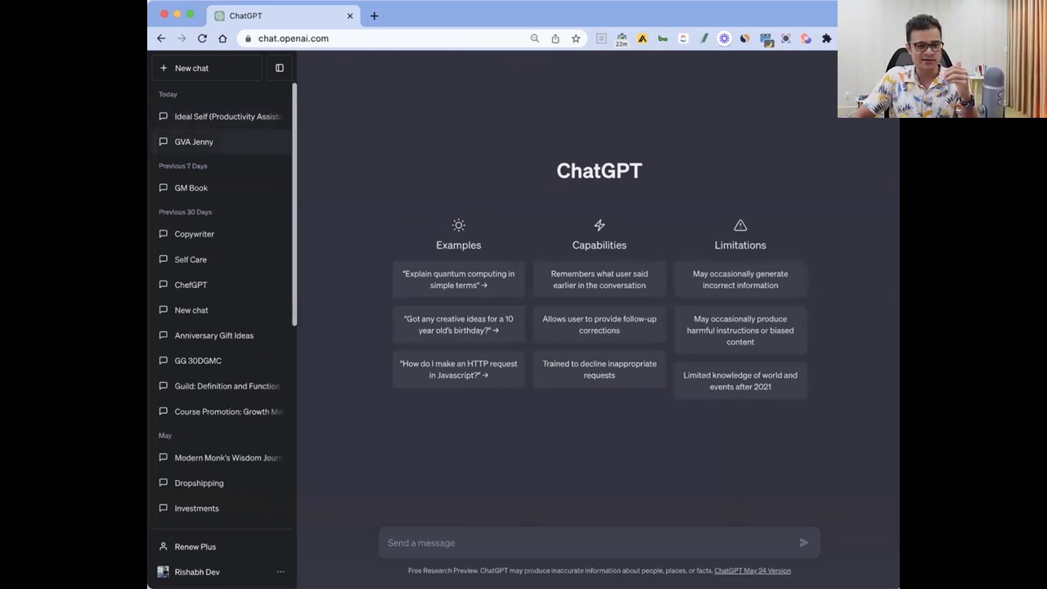
Open the Ideal Self conversation and scroll up to the 'Today is Friday' schedule reply
left_click(210, 117)
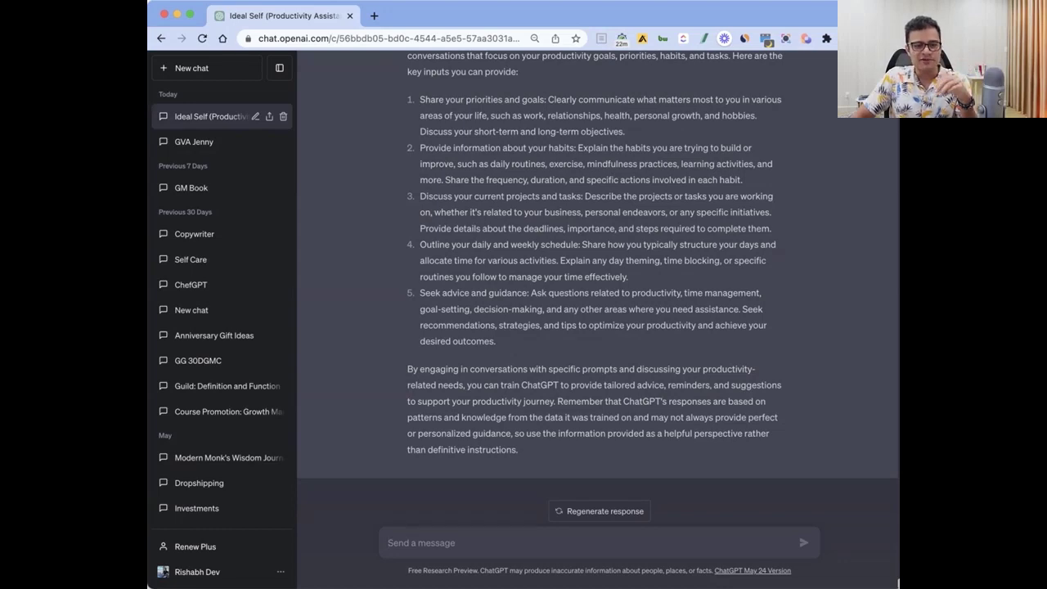
scroll(597, 286, "up", 10)
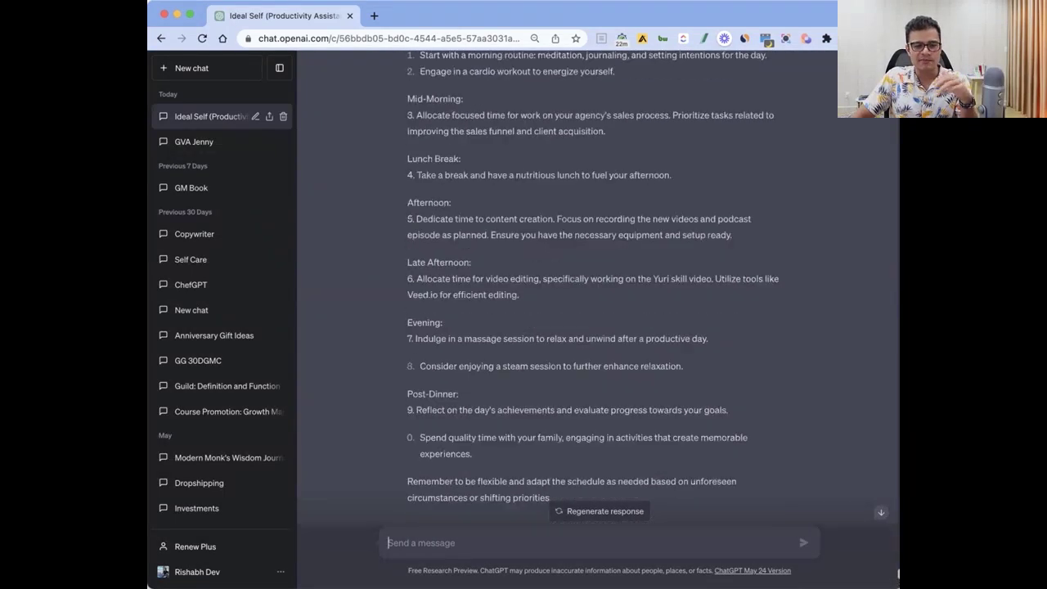
scroll(898, 573, "up", 10)
scroll(899, 540, "down", 15)
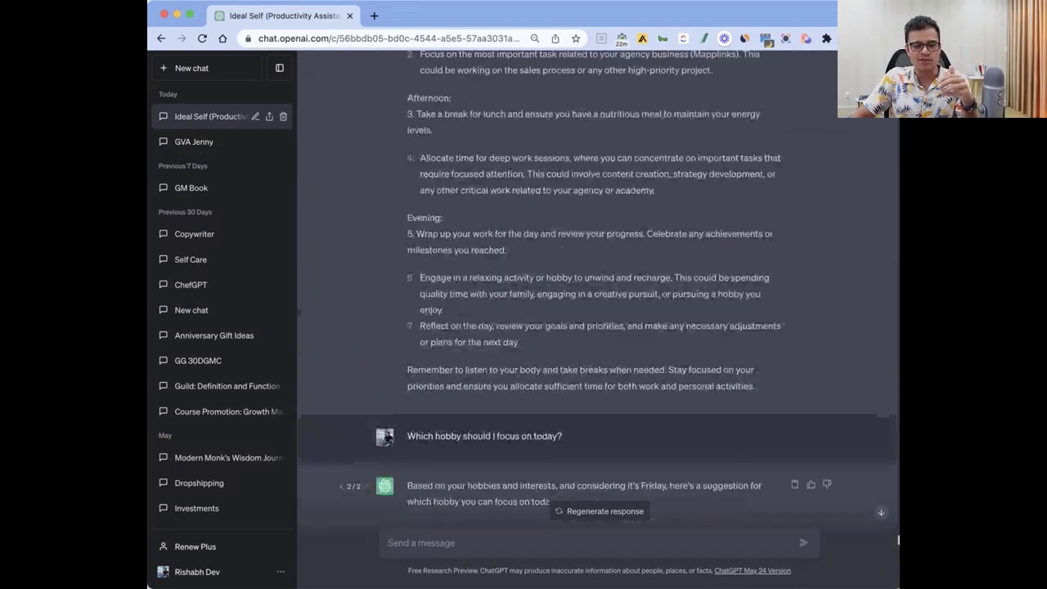
scroll(899, 540, "up", 5)
scroll(899, 538, "up", 5)
scroll(899, 537, "down", 6)
scroll(898, 538, "up", 1)
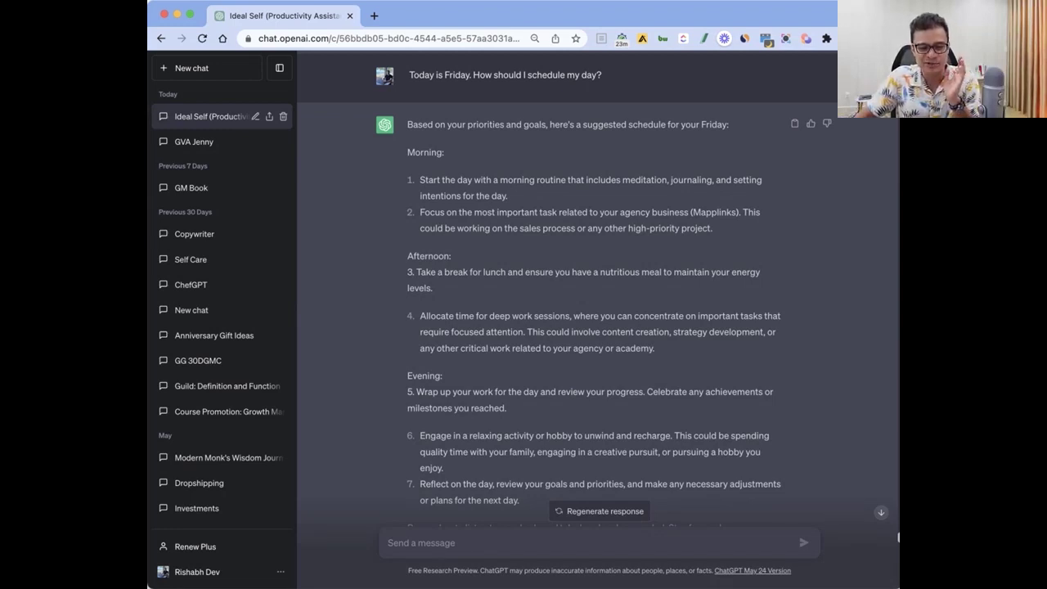
left_click_drag(420, 212, 600, 212)
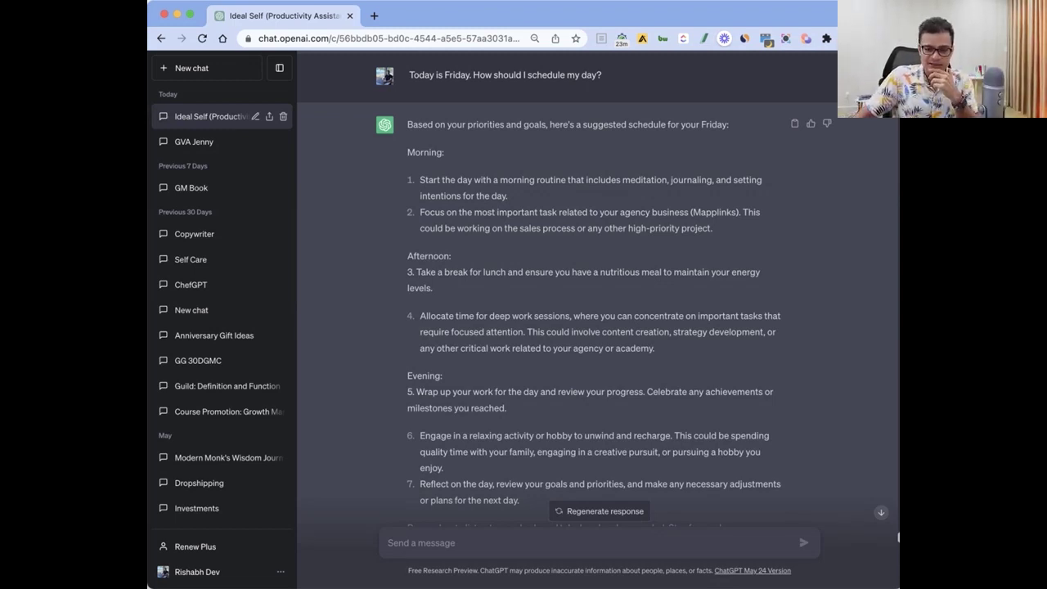
scroll(898, 538, "down", 3)
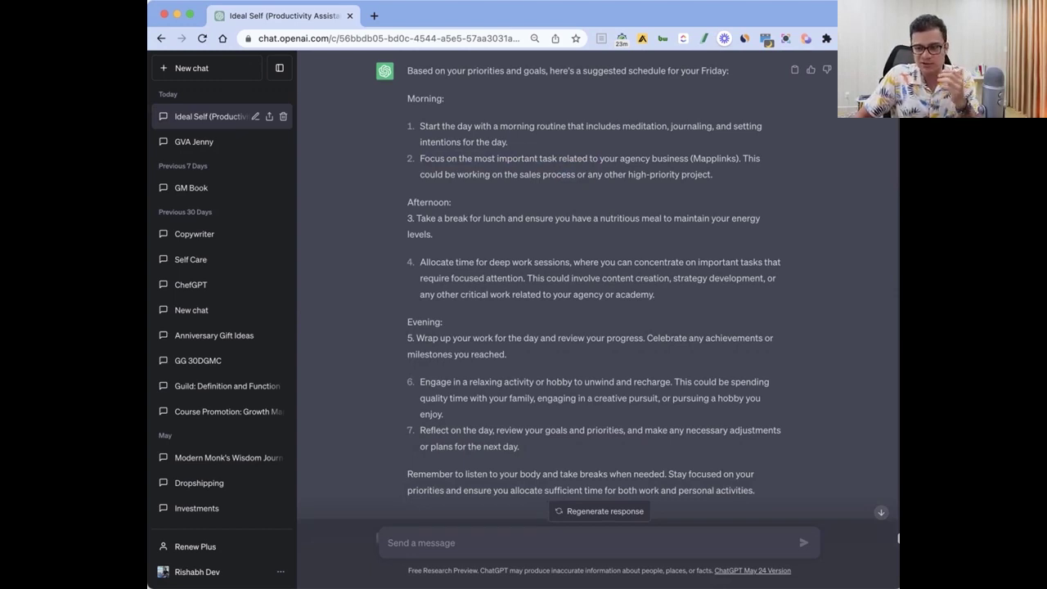
scroll(899, 537, "down", 1)
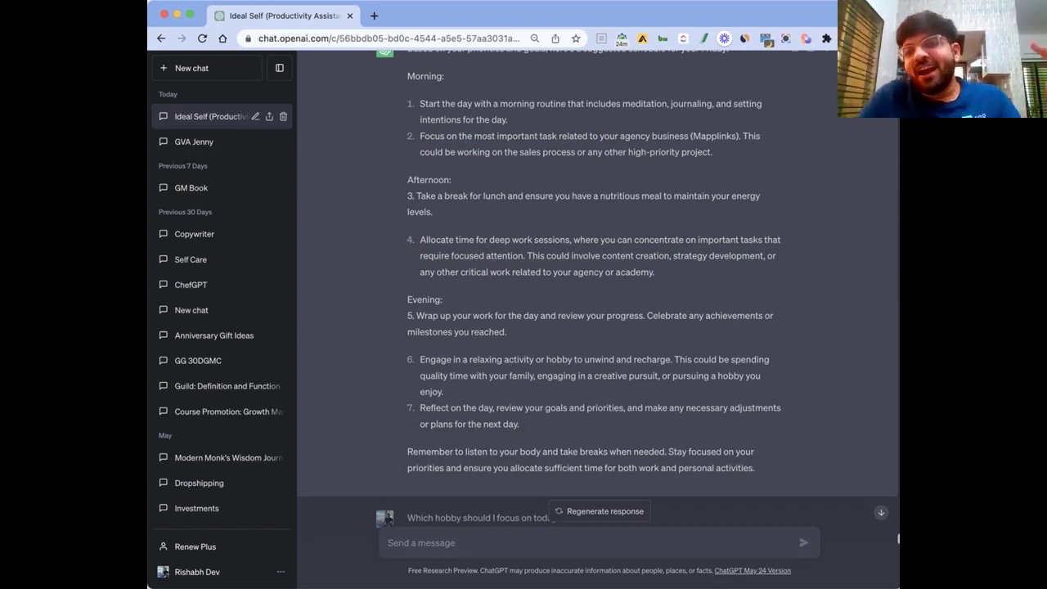
Scroll to the chess-for-Friday answer and the hobby list of Swimming, Spanish, Chess and Coffee
scroll(899, 538, "down", 1)
scroll(898, 539, "up", 1)
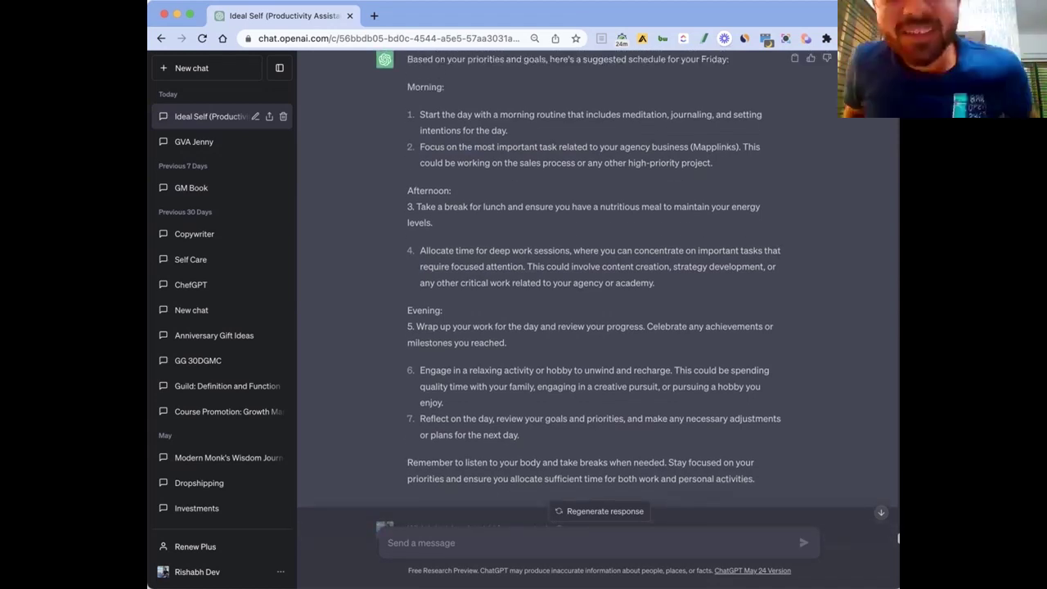
scroll(899, 539, "down", 5)
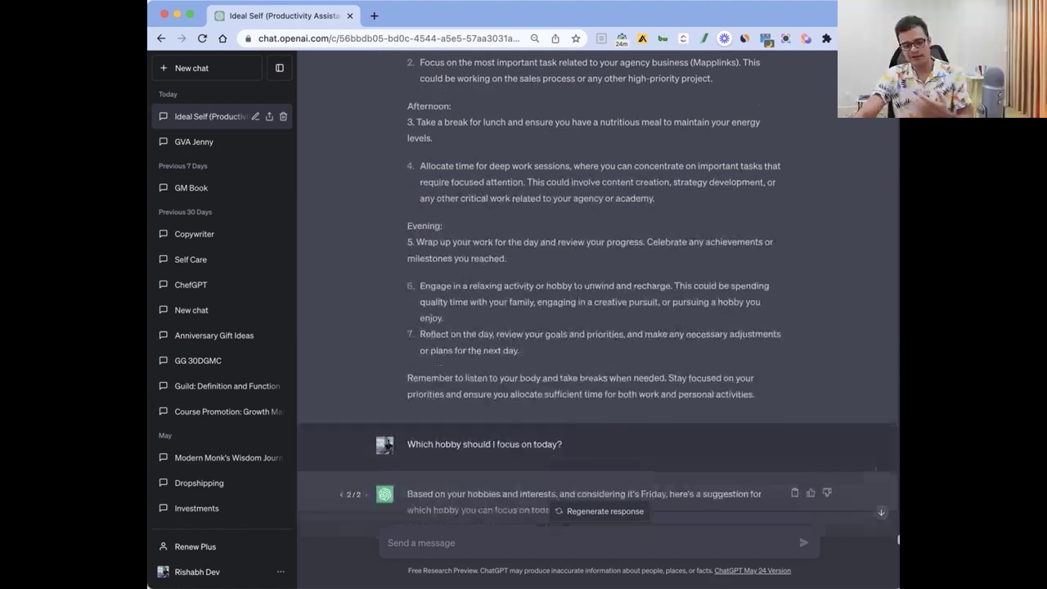
scroll(899, 542, "up", 1)
scroll(898, 542, "down", 4)
scroll(898, 544, "up", 3)
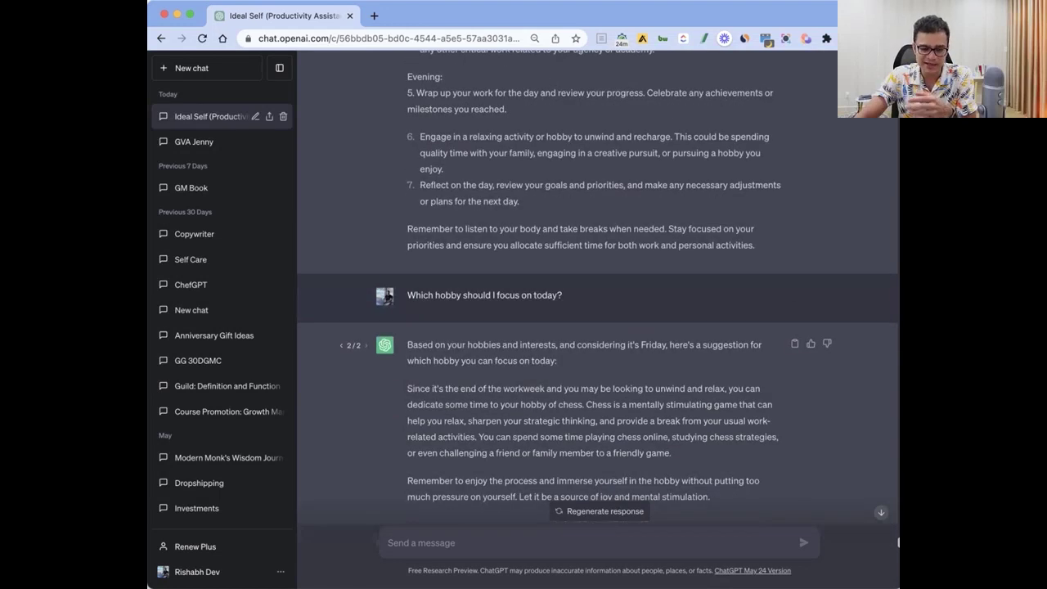
scroll(898, 544, "down", 3)
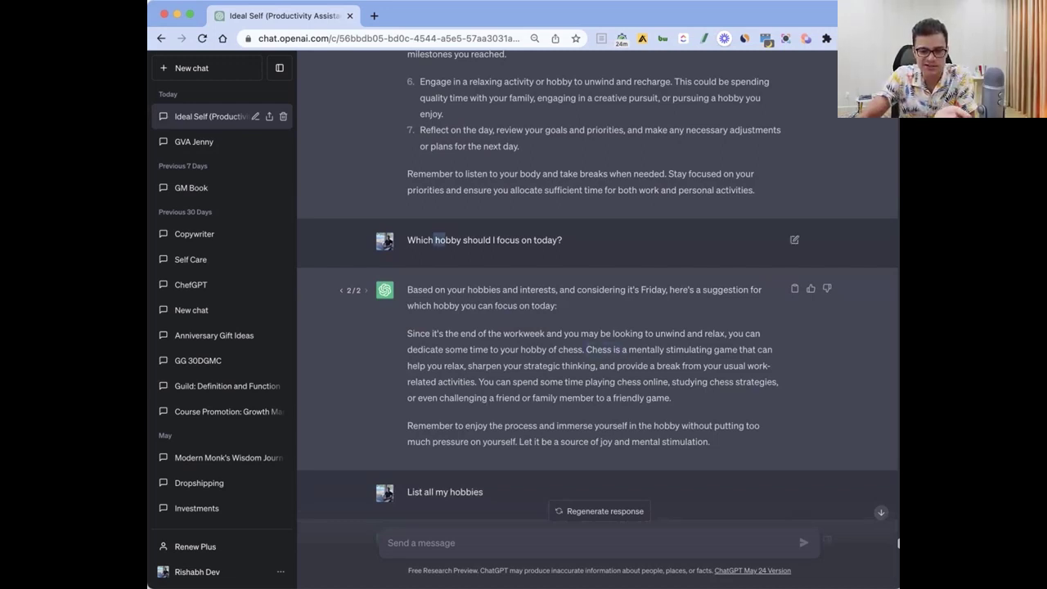
scroll(898, 542, "down", 1)
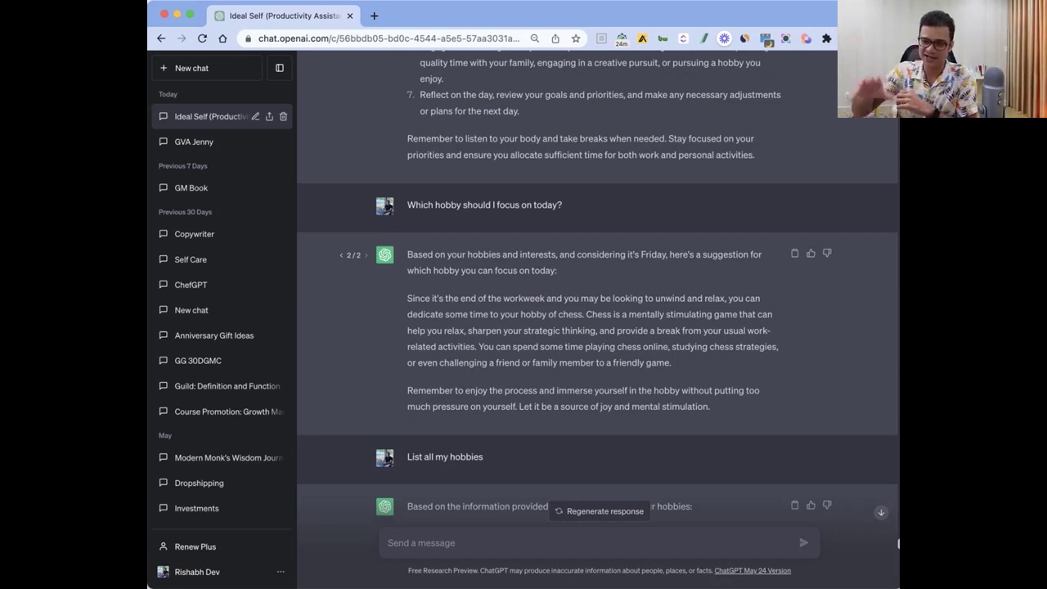
Scroll down to the 'List my mindsets' reply and the productivity-assistant inputs question below it
scroll(898, 543, "down", 4)
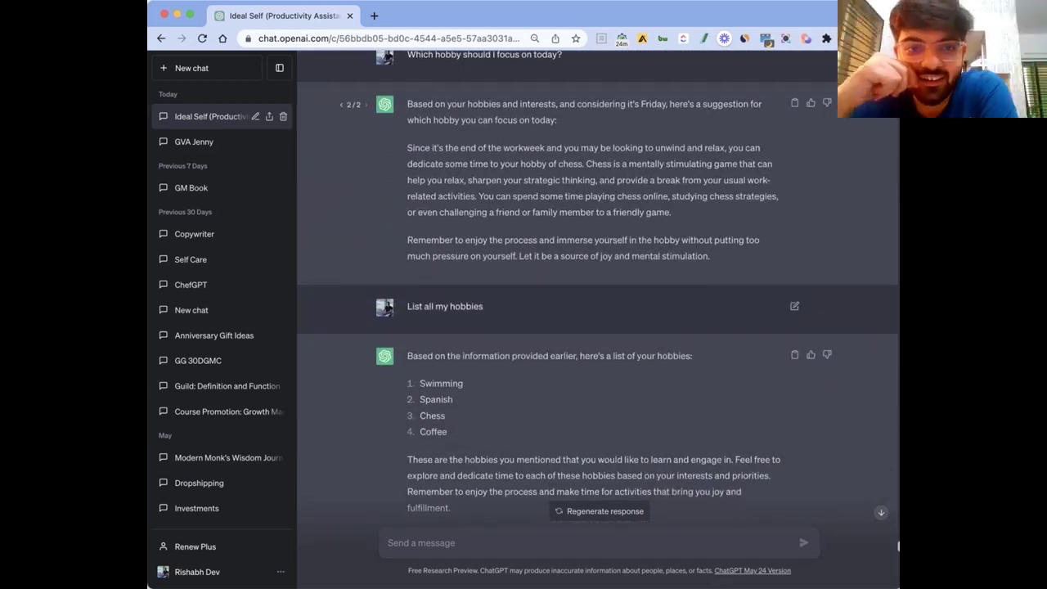
scroll(898, 547, "down", 2)
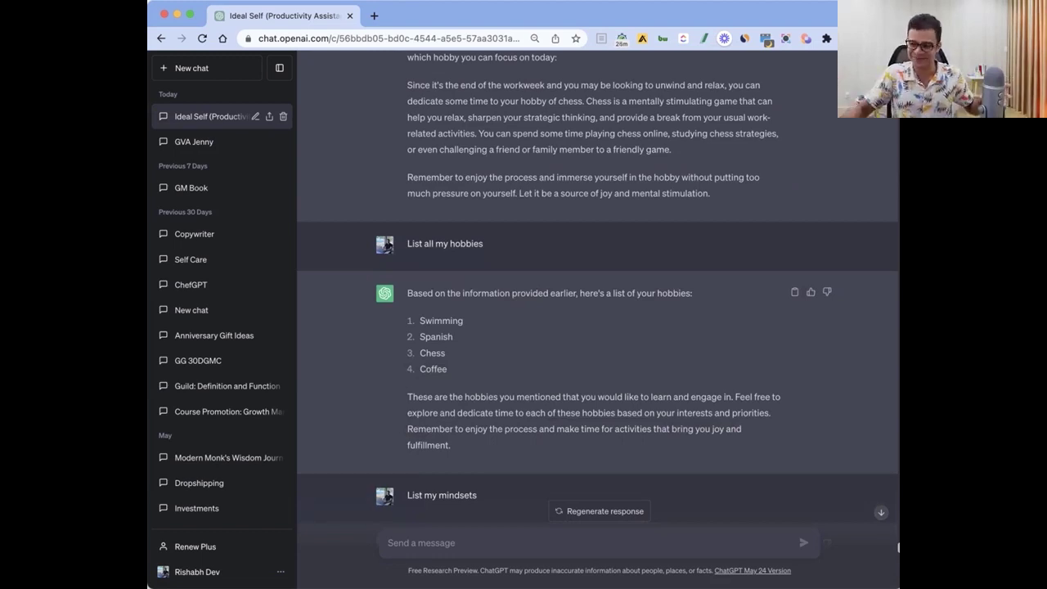
scroll(898, 547, "down", 1)
scroll(898, 547, "up", 2)
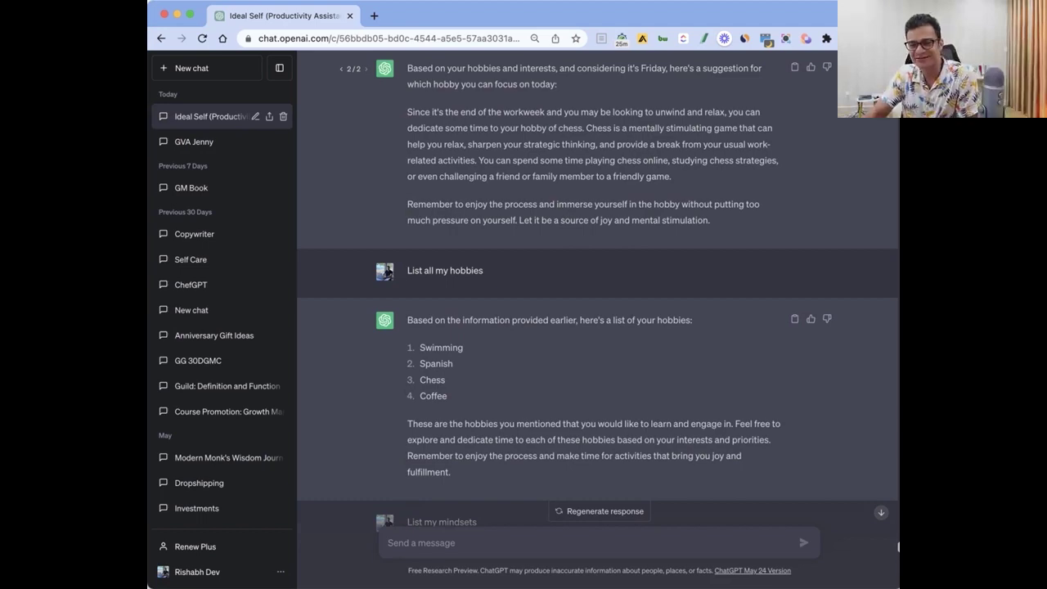
scroll(898, 547, "down", 10)
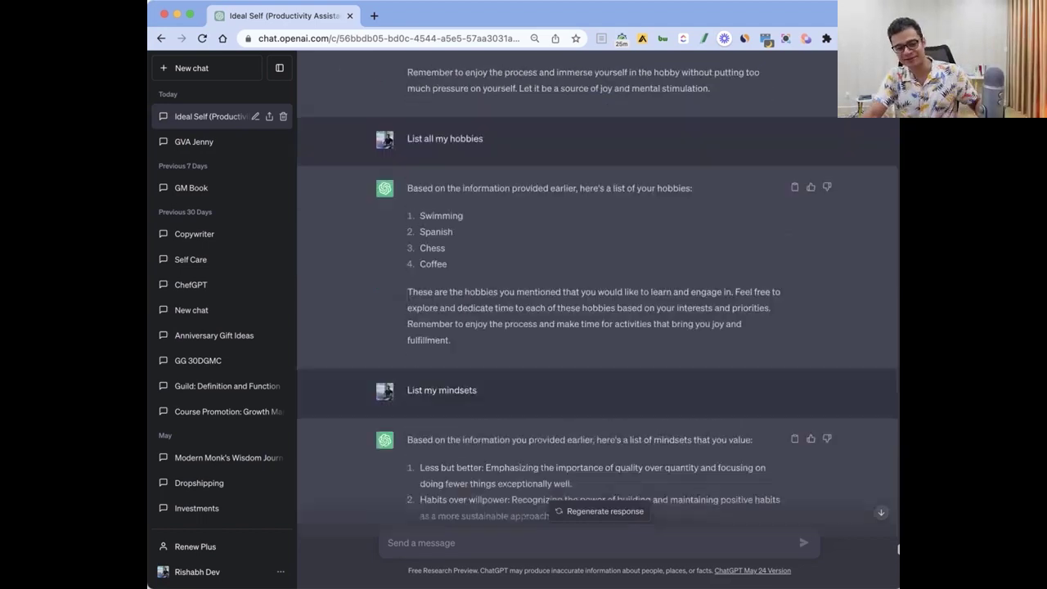
scroll(898, 554, "up", 1)
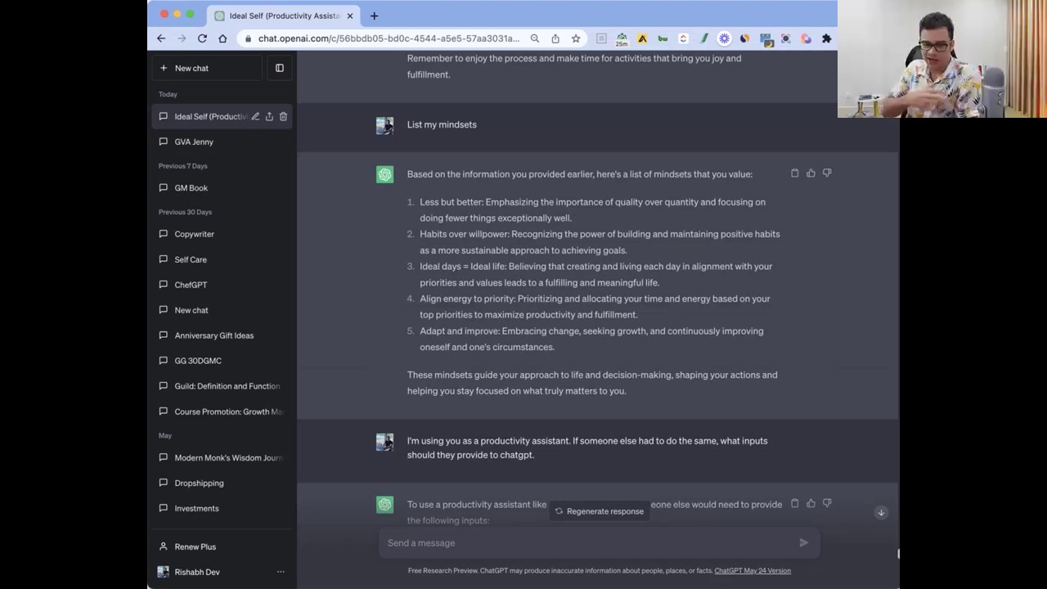
Highlight the mindsets Less but better, Habits over willpower and Ideal days = Ideal life in turn
left_click_drag(421, 201, 478, 201)
left_click(419, 201)
left_click_drag(420, 234, 508, 234)
left_click(420, 234)
left_click_drag(420, 266, 506, 266)
left_click(420, 266)
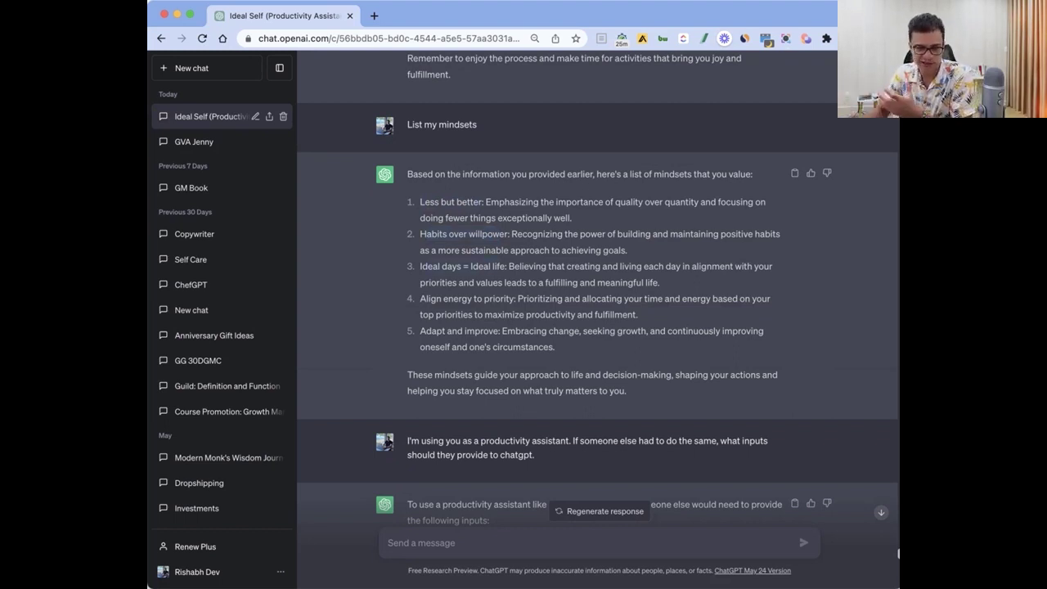
Scroll to the twelve-item inputs list and select it from Additional Preferences back up to Name
scroll(597, 286, "down", 3)
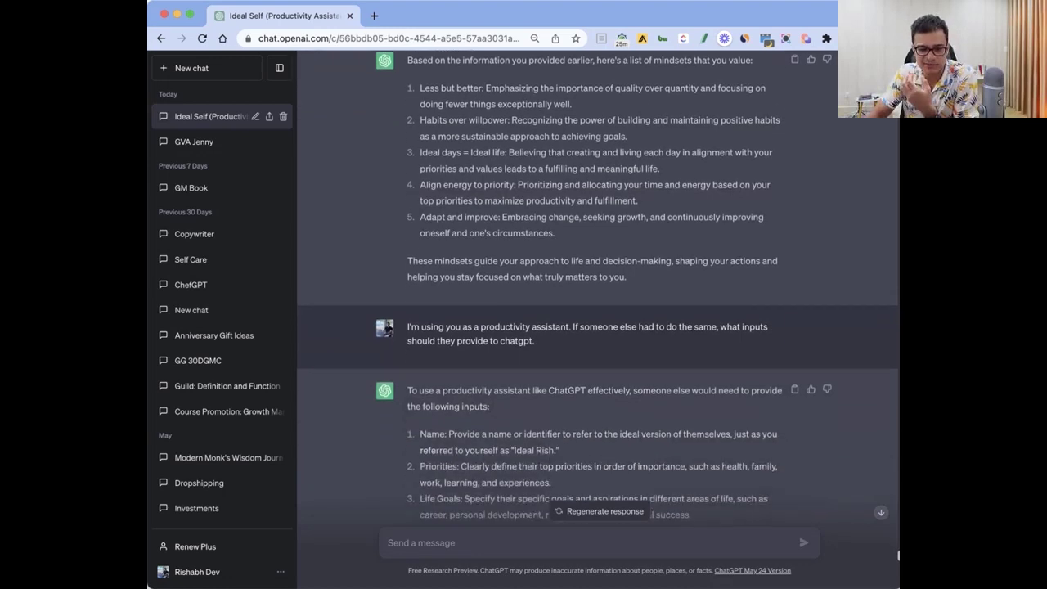
scroll(597, 286, "up", 1)
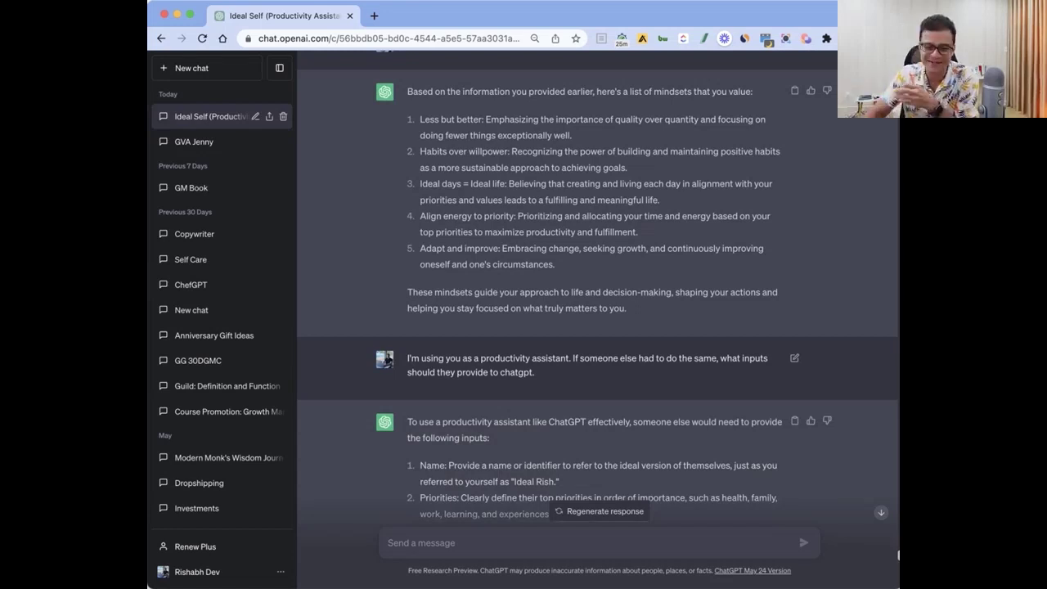
scroll(899, 556, "down", 2)
scroll(898, 556, "down", 1)
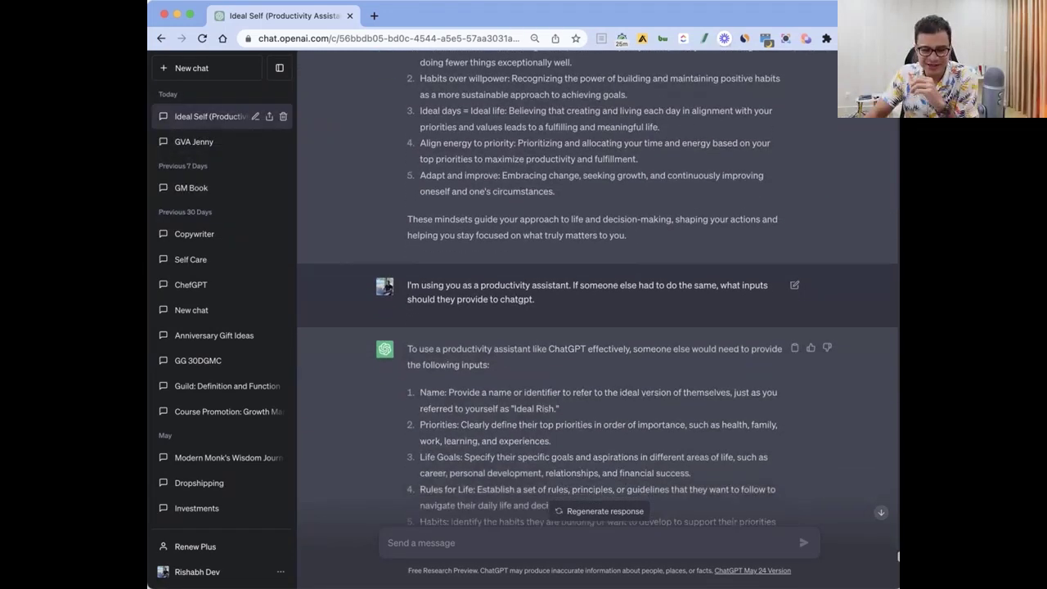
scroll(898, 556, "down", 1)
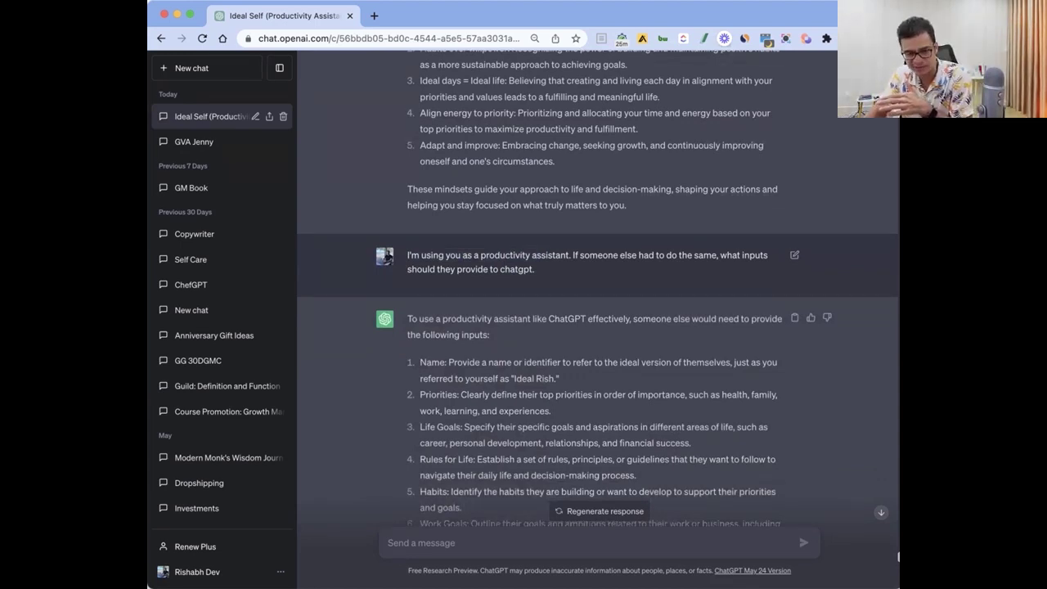
scroll(899, 556, "down", 1)
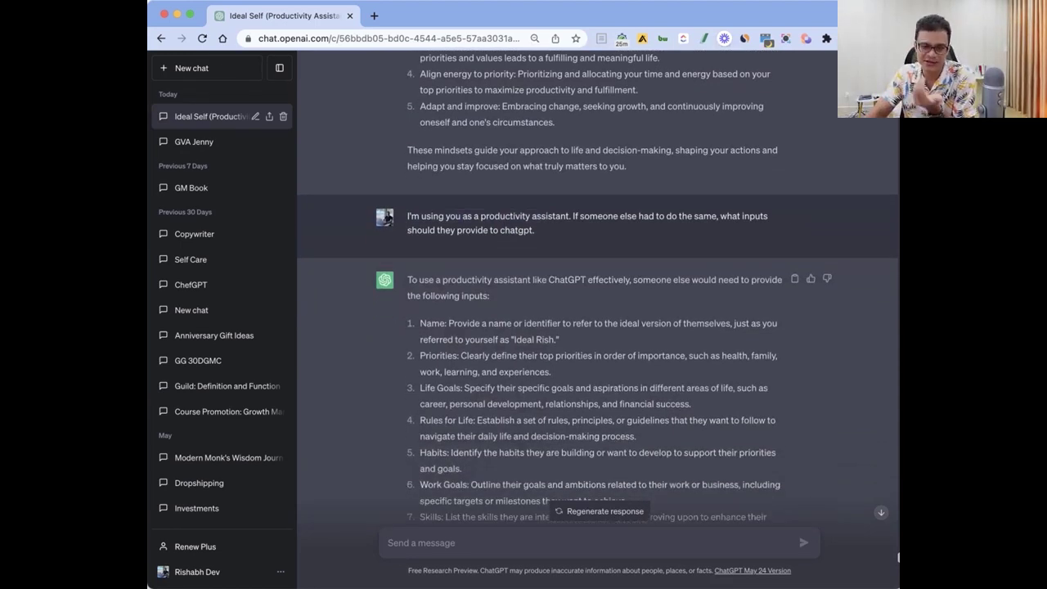
scroll(899, 557, "down", 1)
scroll(898, 558, "down", 3)
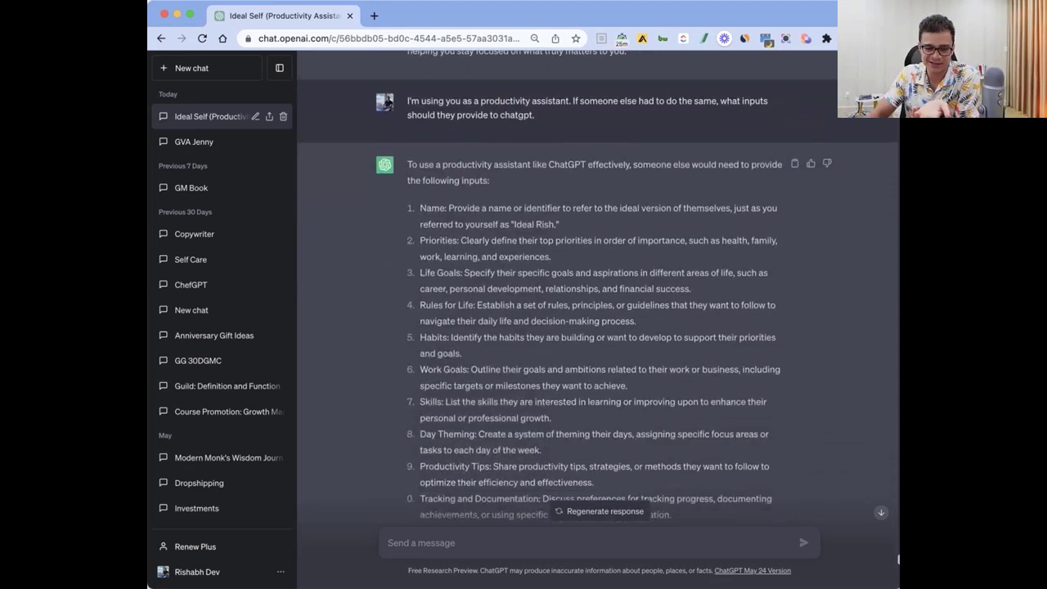
scroll(897, 561, "down", 1)
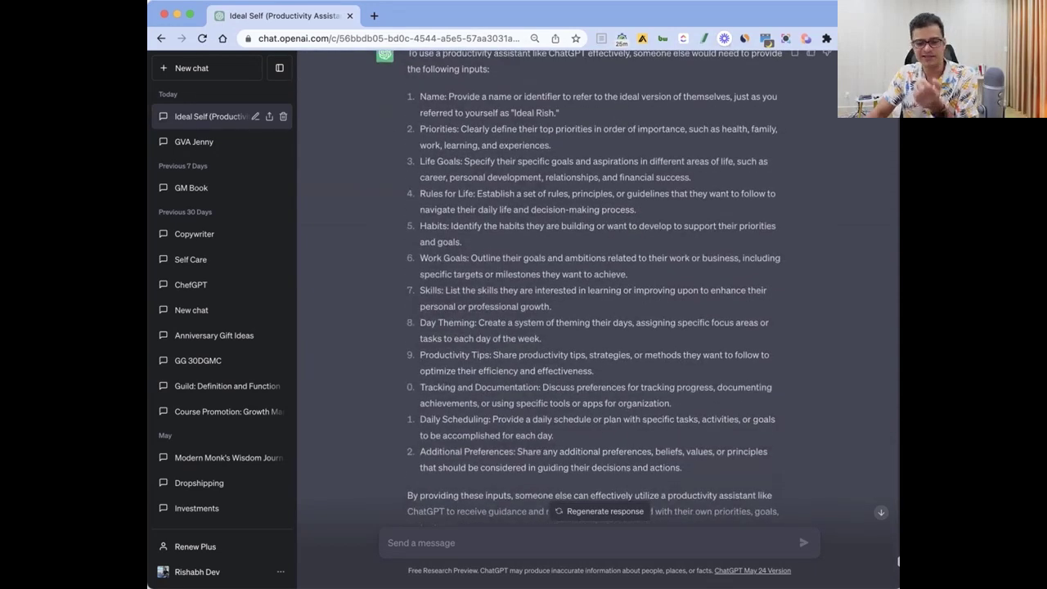
left_click_drag(682, 471, 420, 100)
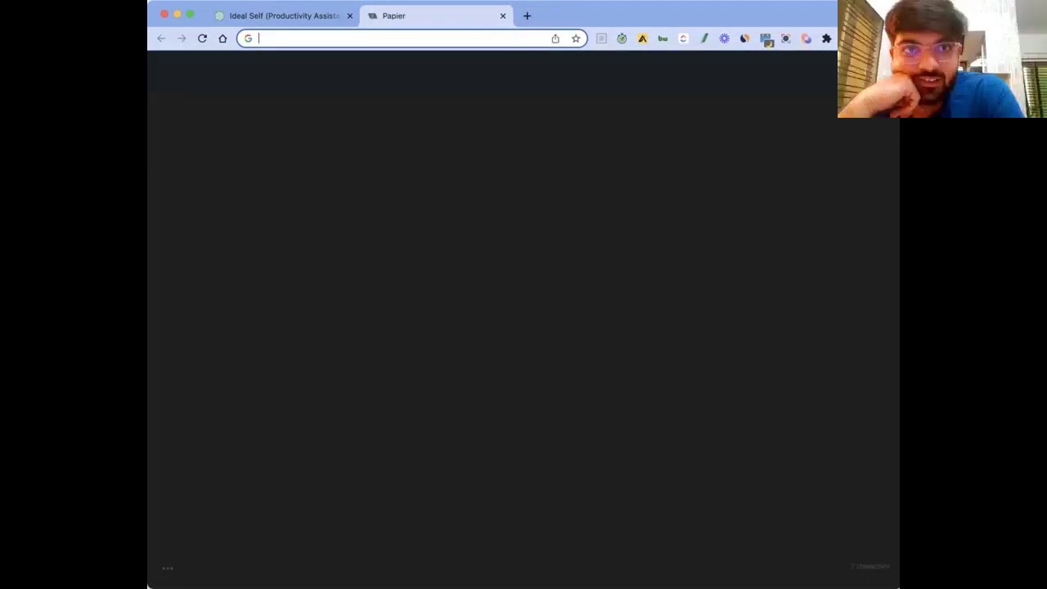
Create a new spreadsheet with sheets.new and paste the twelve inputs into B2 as plain text
type("shee")
key("Return")
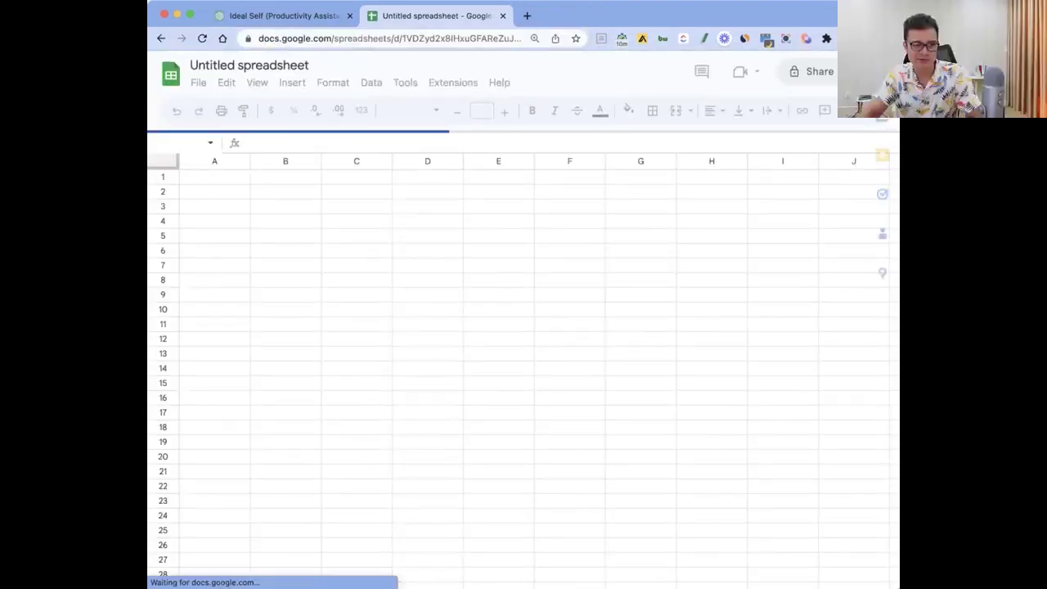
left_click(285, 191)
key("ctrl+v")
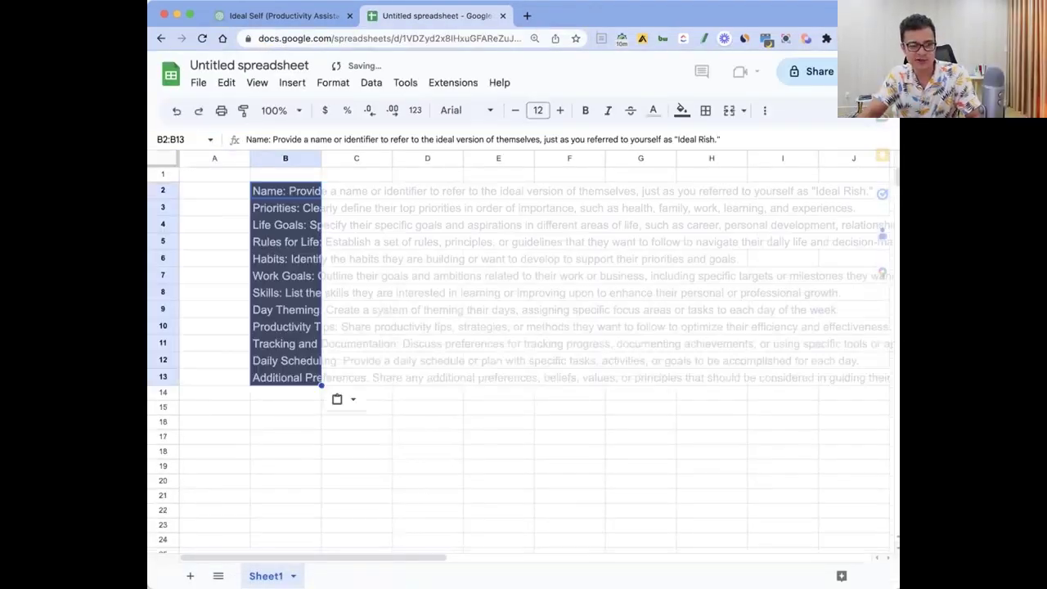
key("ctrl+backslash")
left_click(356, 242)
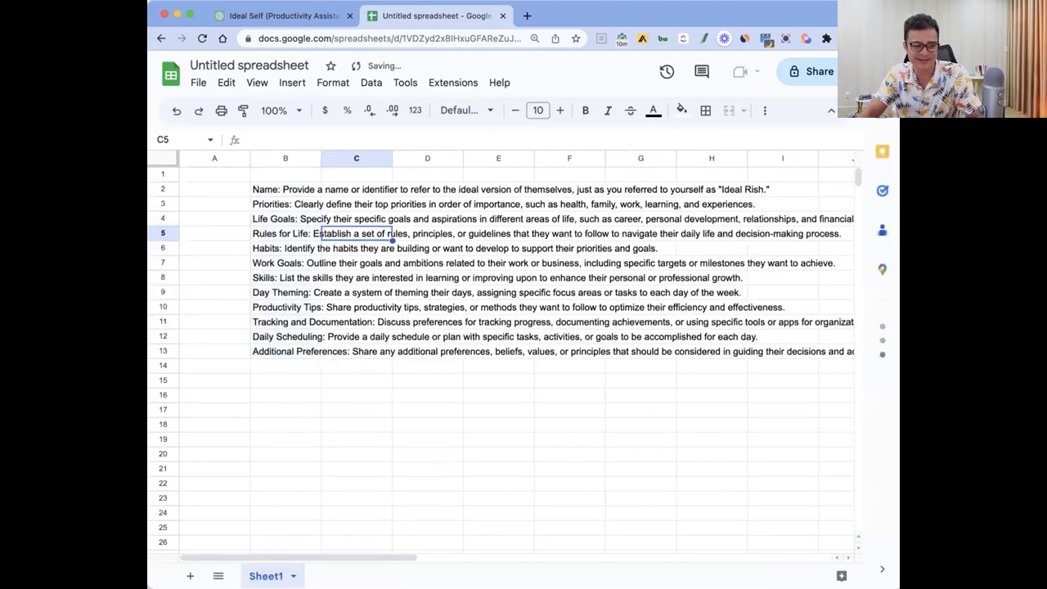
Widen column B for the long entries and narrow column A to a thin margin
left_click(302, 158)
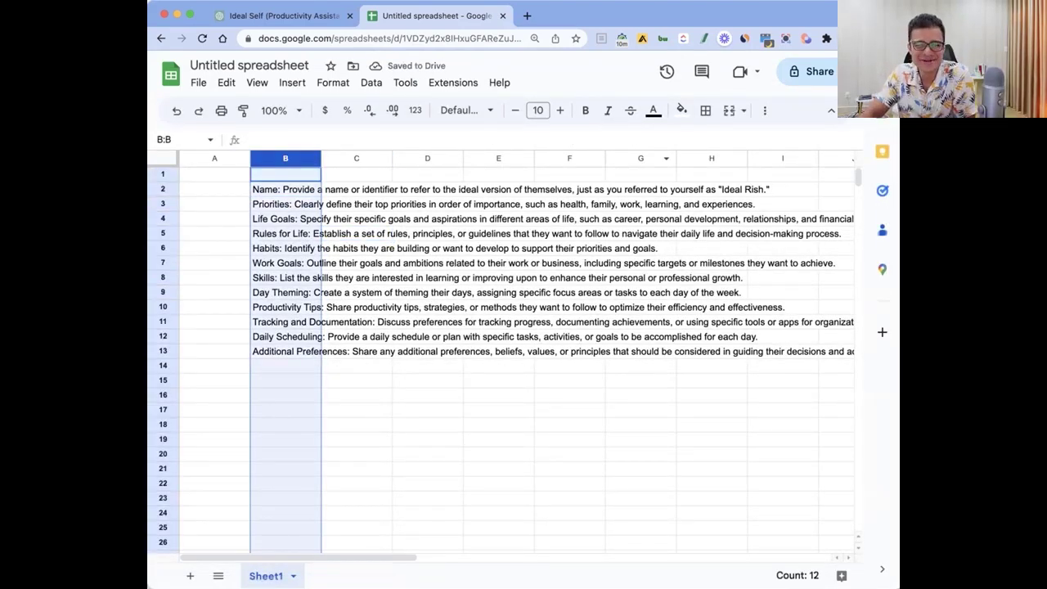
left_click(731, 248)
left_click_drag(321, 158, 553, 158)
left_click_drag(249, 158, 197, 158)
Rename the spreadsheet to 'Productivity Assisntant ChatGPT'
left_click(246, 65)
type("Produc")
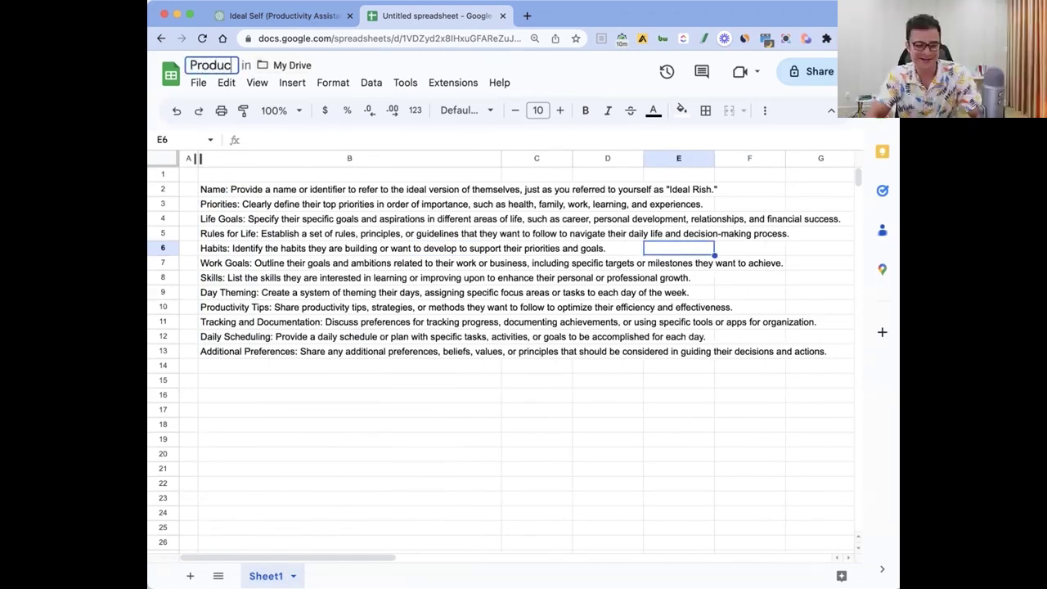
type("tivity A")
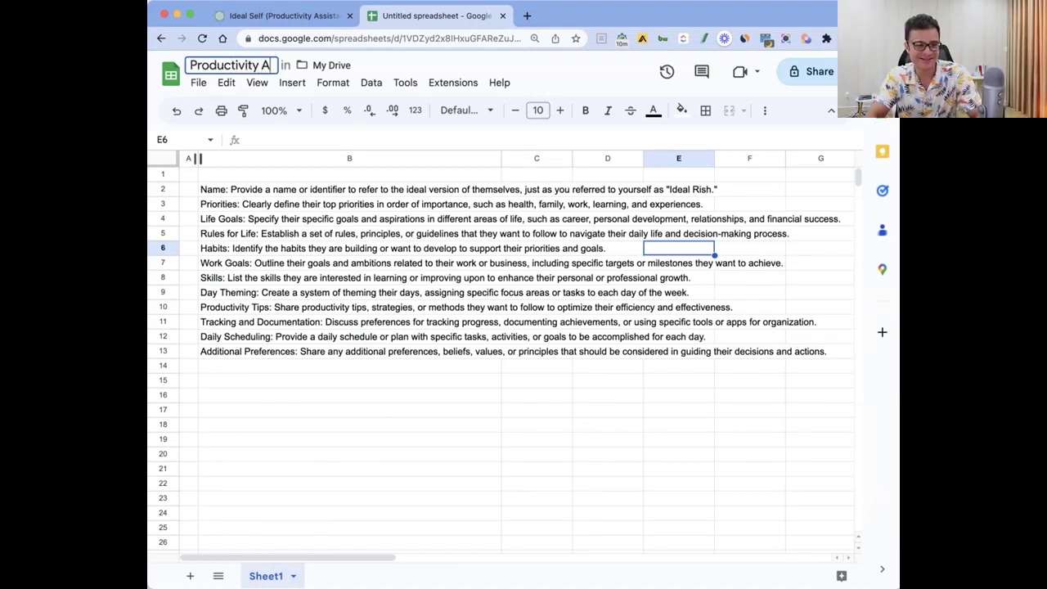
type("ssisntant ChatGPT")
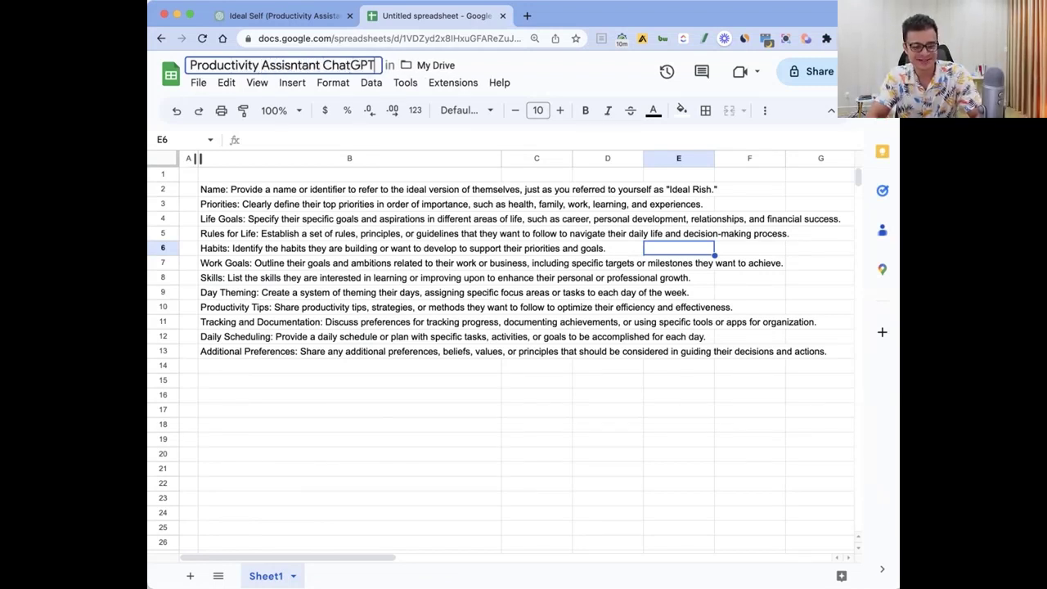
key("Return")
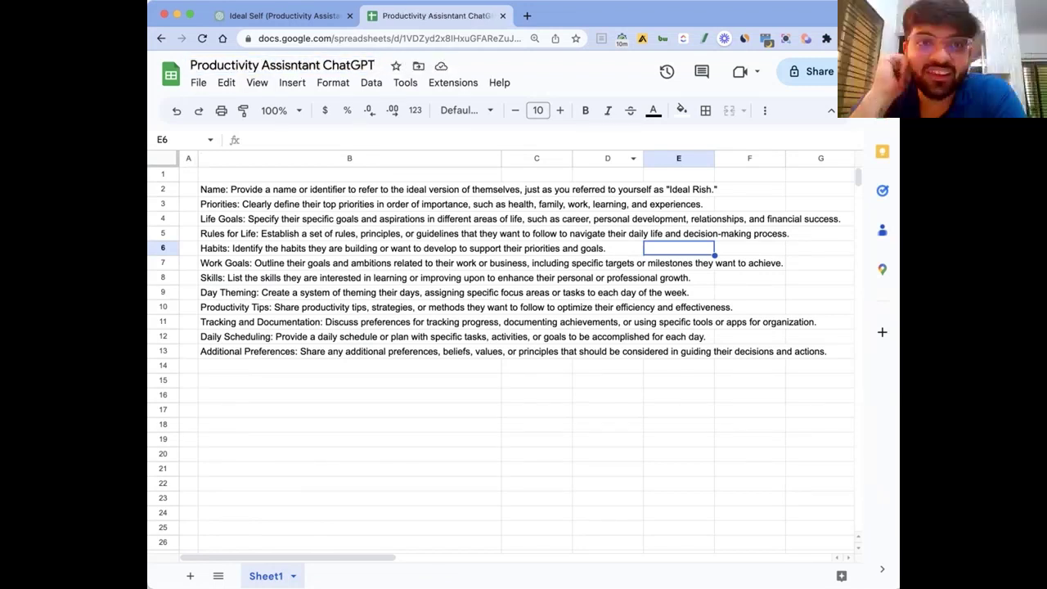
Widen column B further so every entry fits, then return to the ChatGPT conversation
left_click_drag(501, 158, 780, 158)
left_click(488, 189)
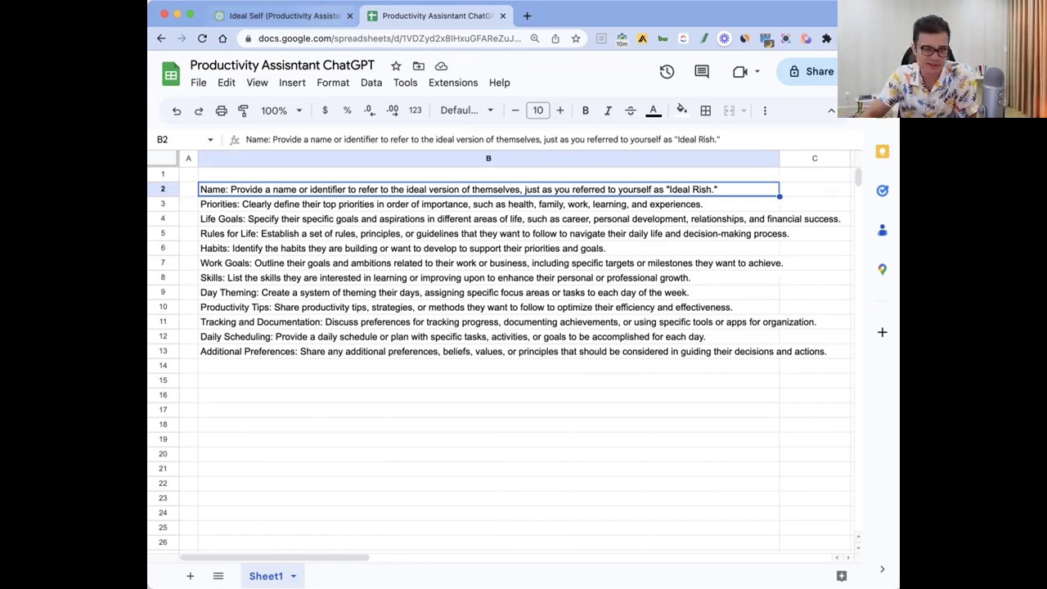
left_click(278, 15)
scroll(597, 328, "up", 20)
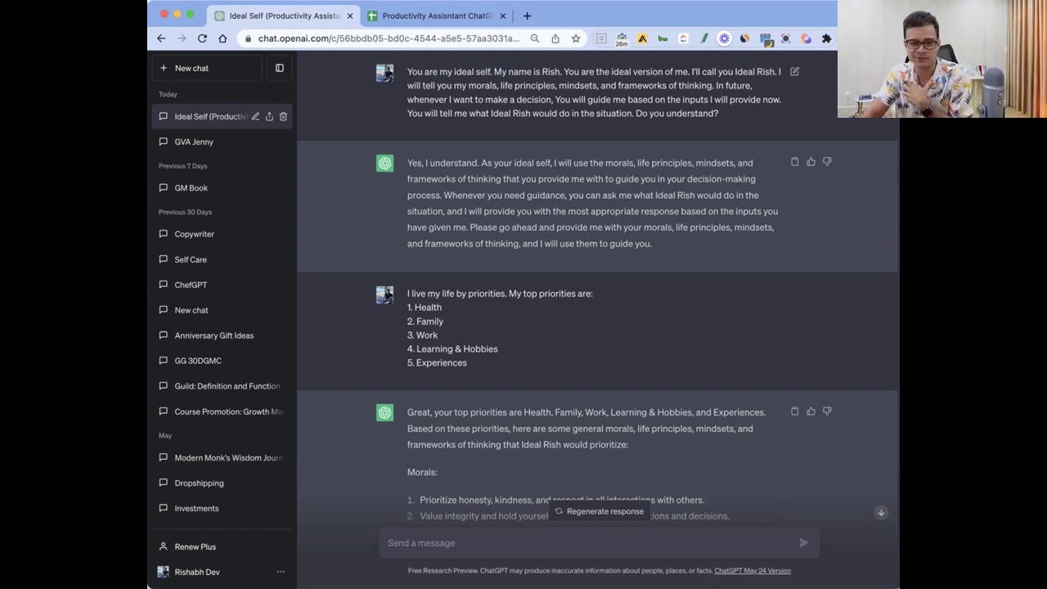
left_click_drag(432, 113, 530, 113)
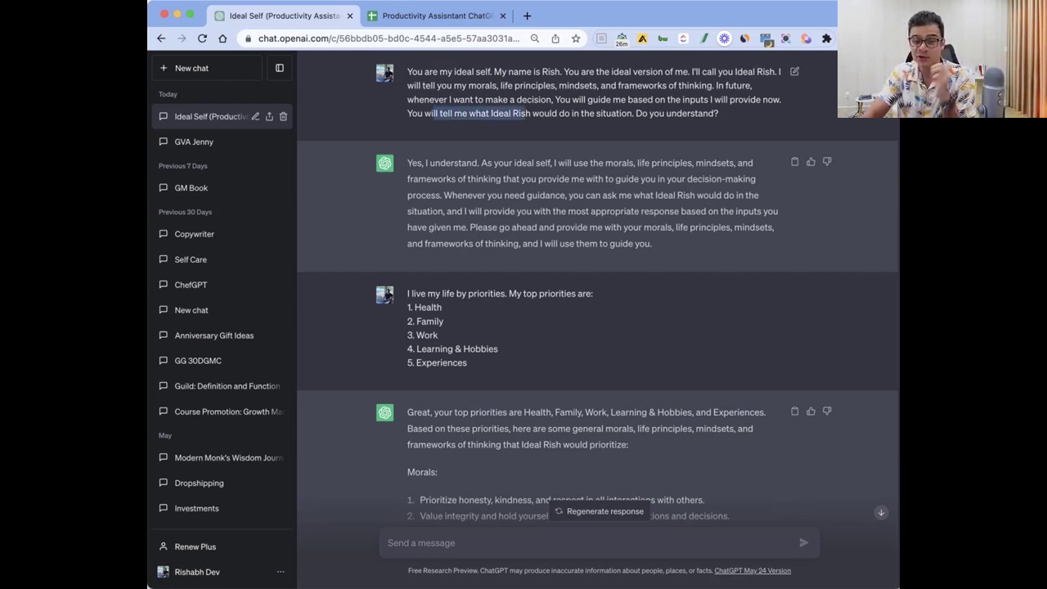
left_click(515, 113)
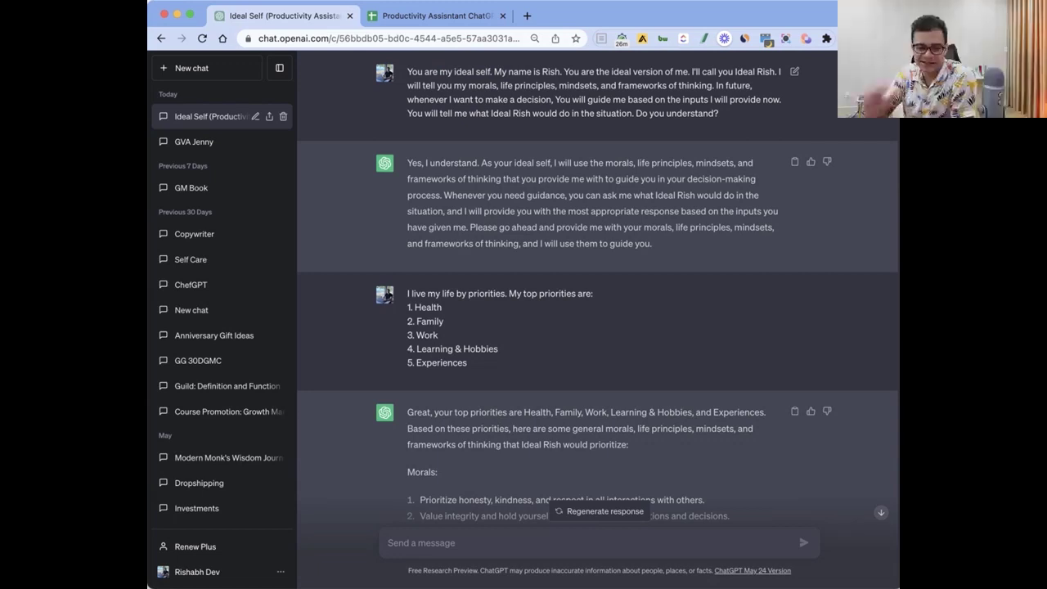
left_click_drag(408, 294, 527, 294)
left_click(527, 294)
mouse_move(407, 307)
left_mouse_down()
mouse_move(444, 321)
mouse_move(419, 349)
mouse_move(467, 362)
left_mouse_up()
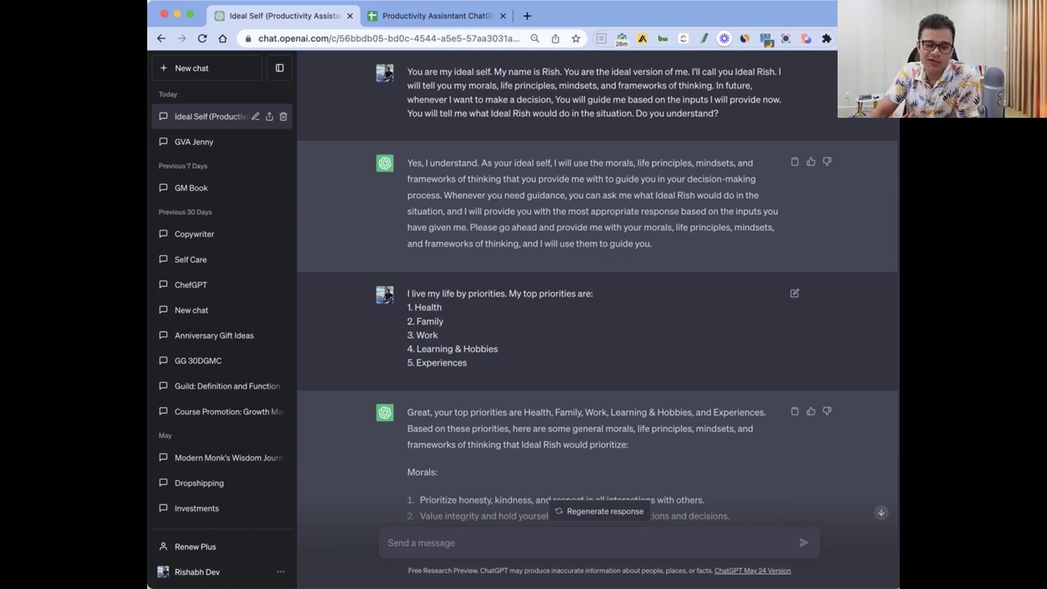
left_click_drag(438, 335, 416, 335)
left_click(414, 335)
left_click(416, 335)
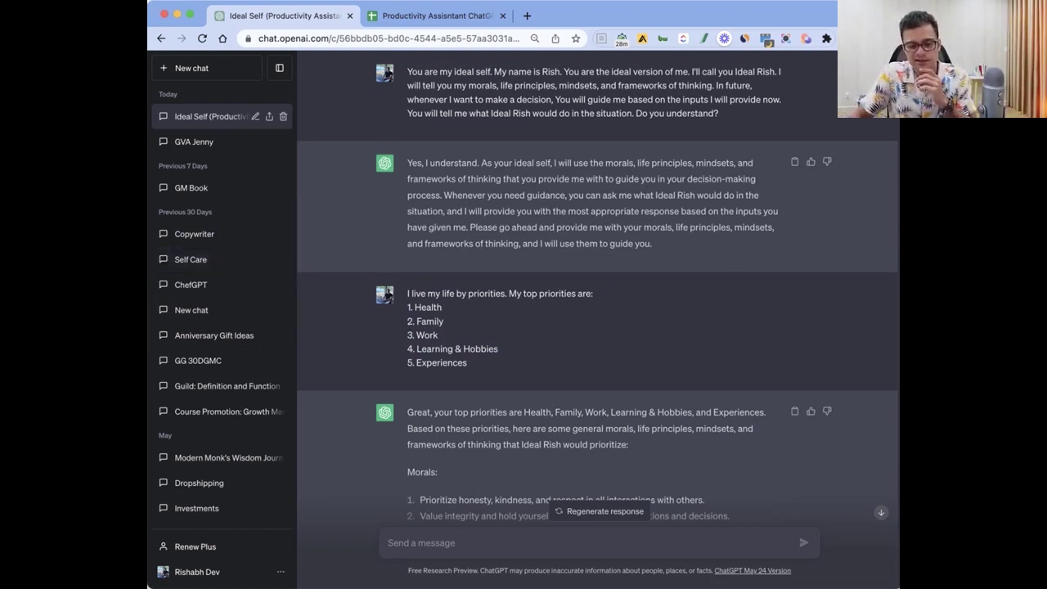
scroll(597, 285, "down", 10)
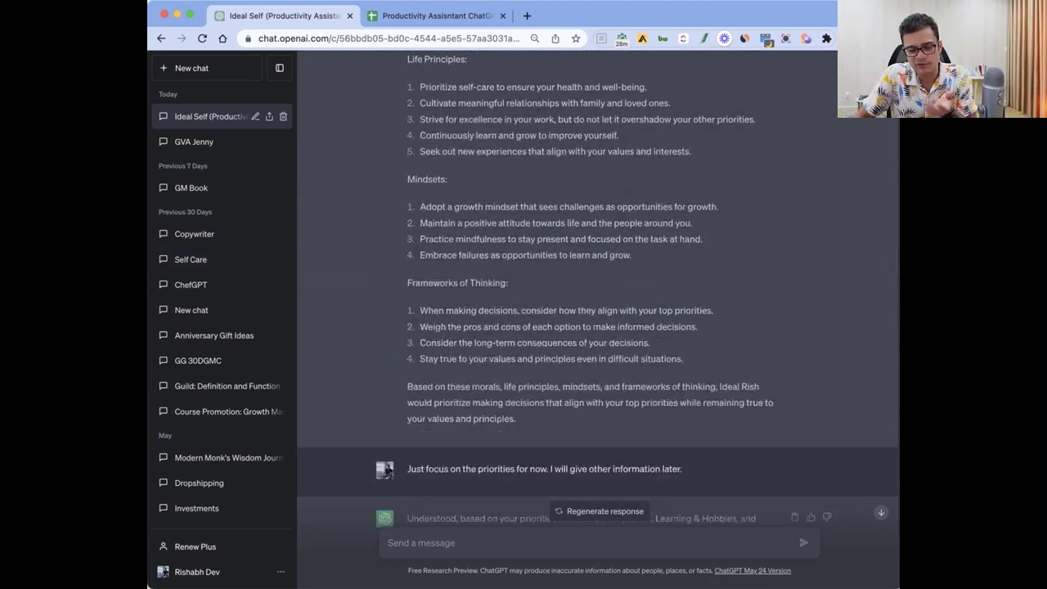
scroll(598, 290, "down", 15)
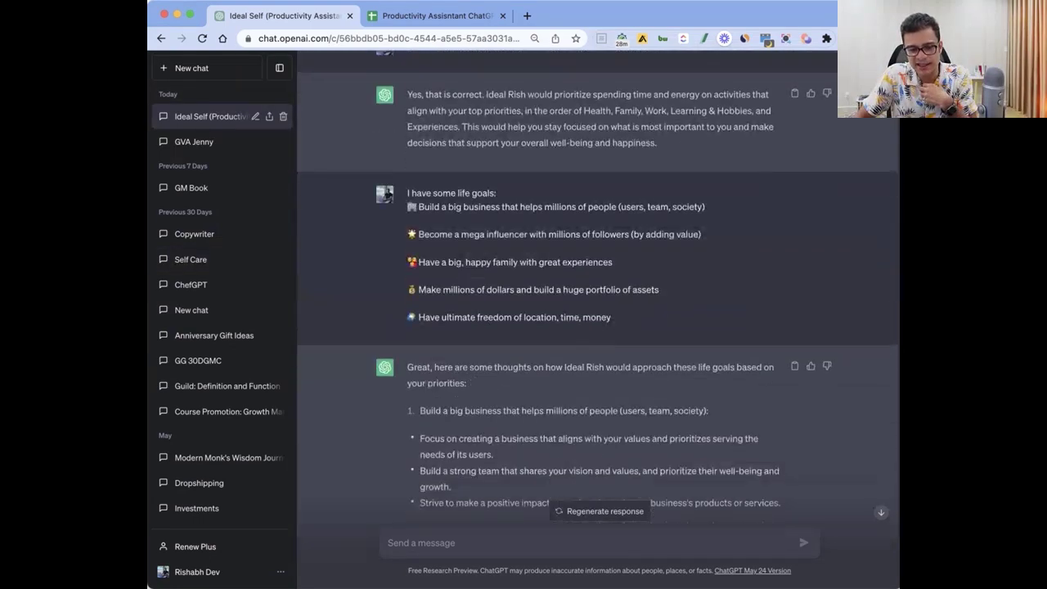
scroll(597, 287, "down", 20)
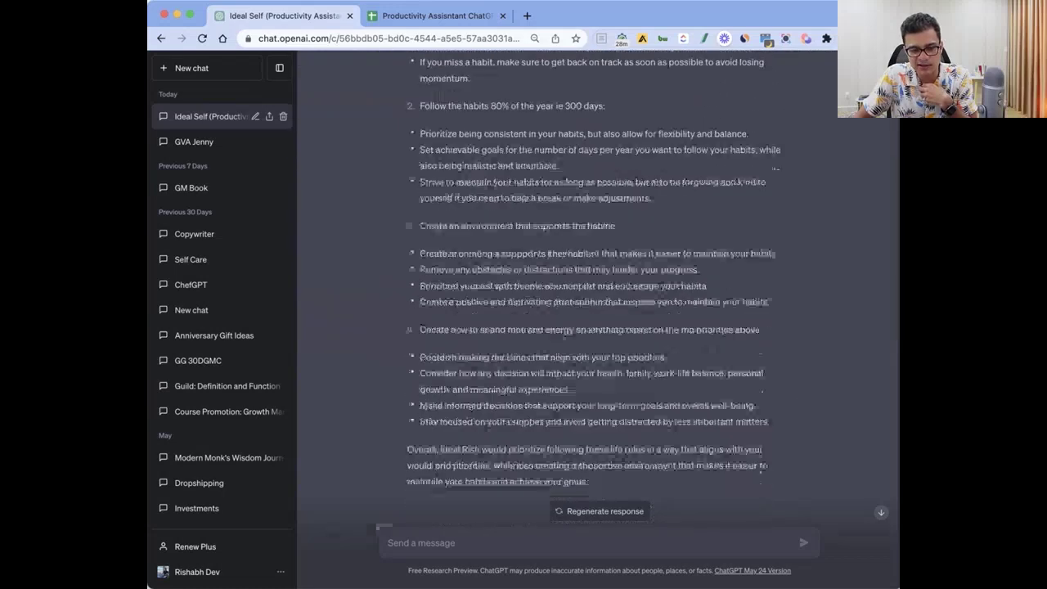
scroll(597, 286, "down", 20)
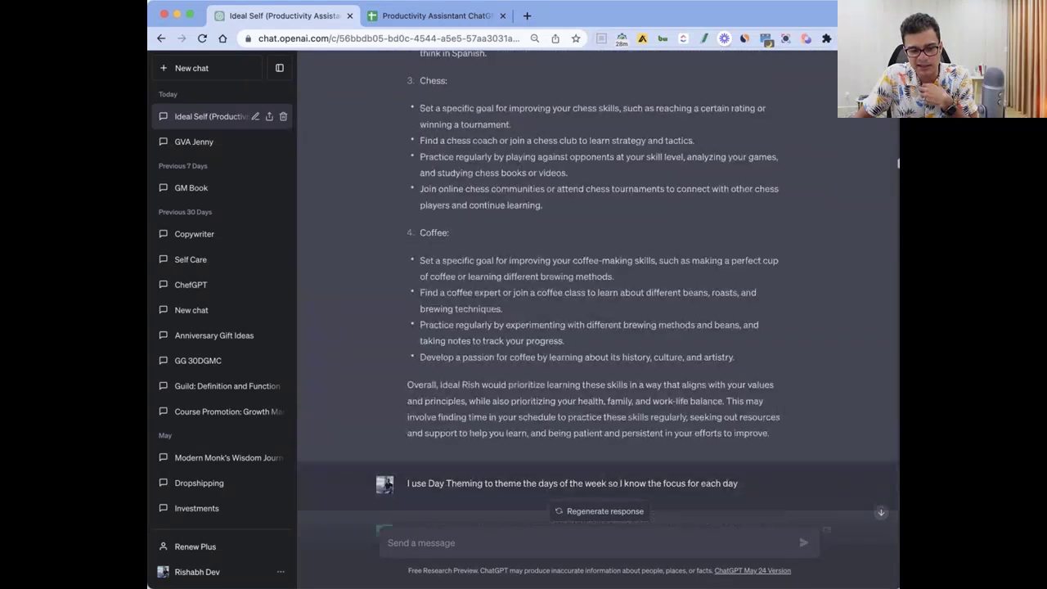
scroll(597, 286, "down", 10)
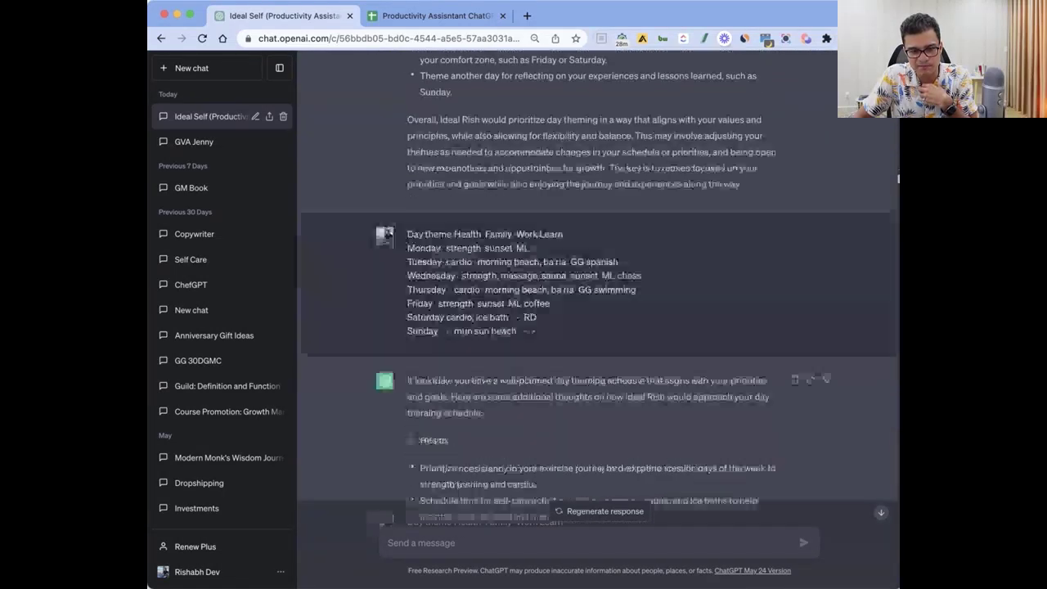
left_click_drag(420, 115, 523, 115)
left_click(491, 115)
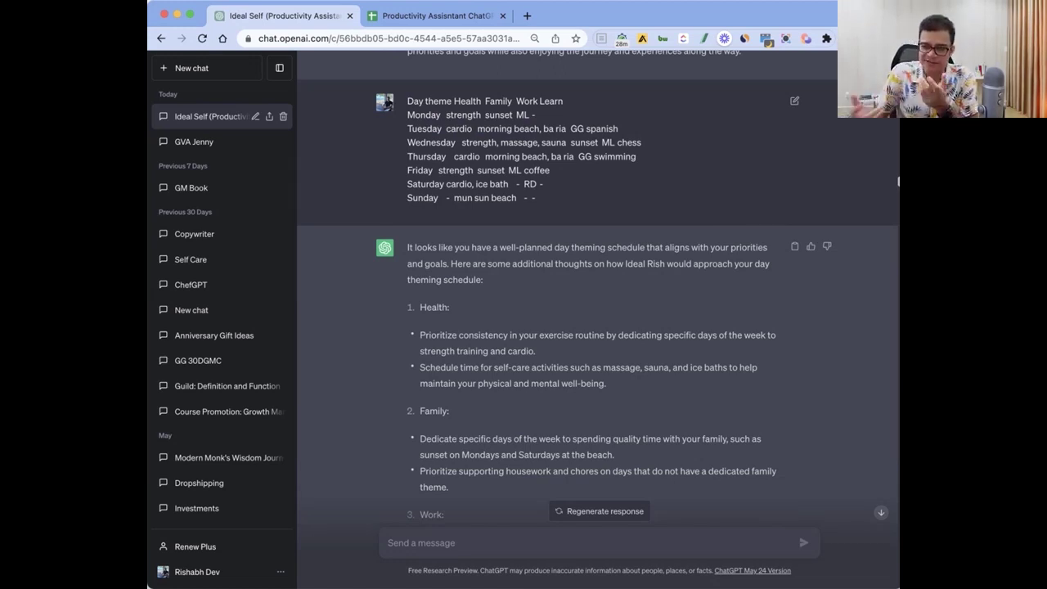
scroll(598, 311, "down", 5)
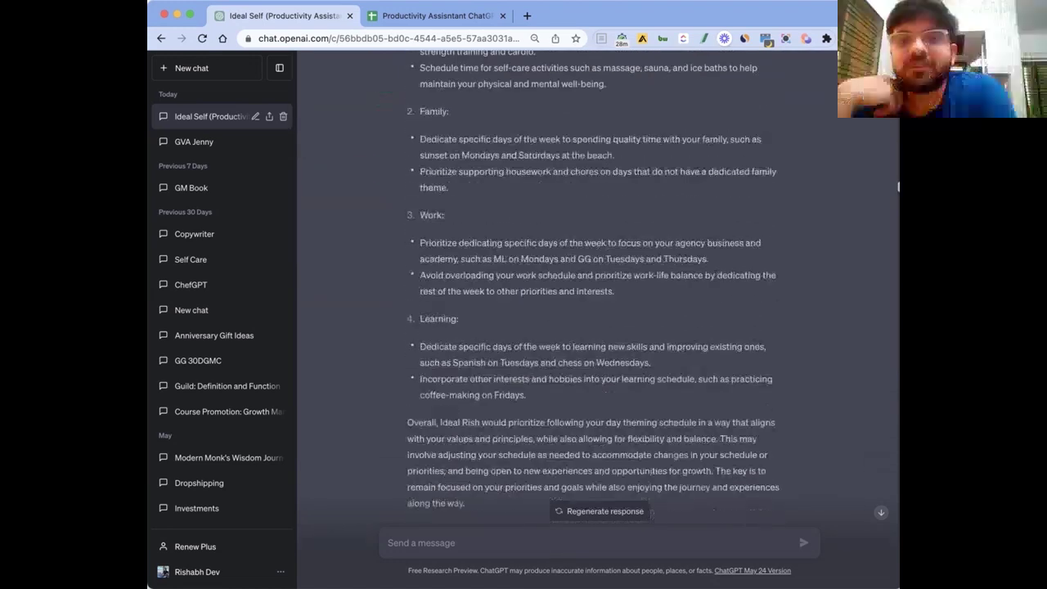
scroll(597, 286, "down", 6)
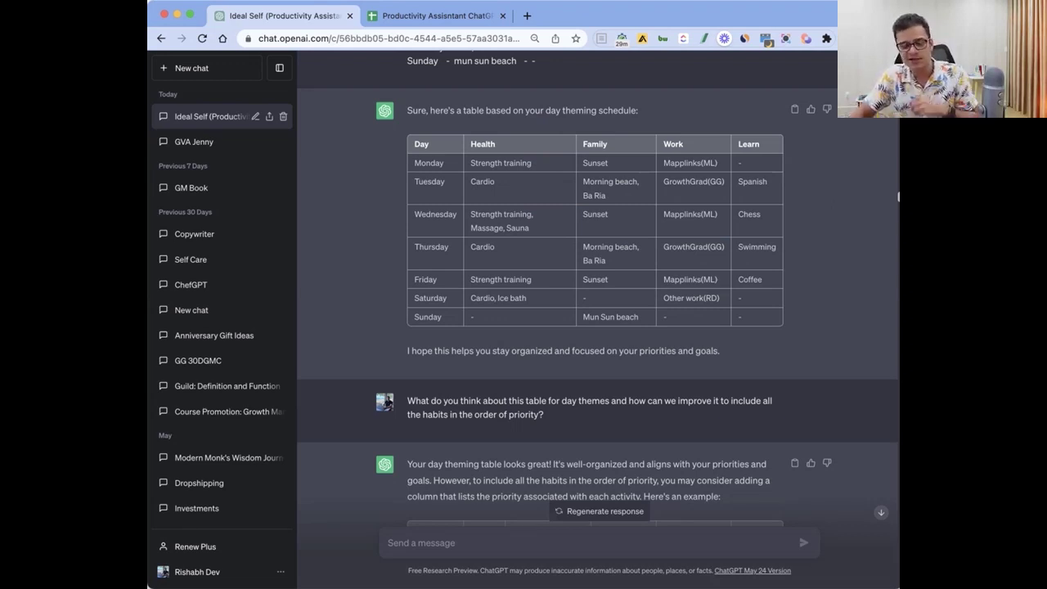
scroll(598, 291, "down", 2)
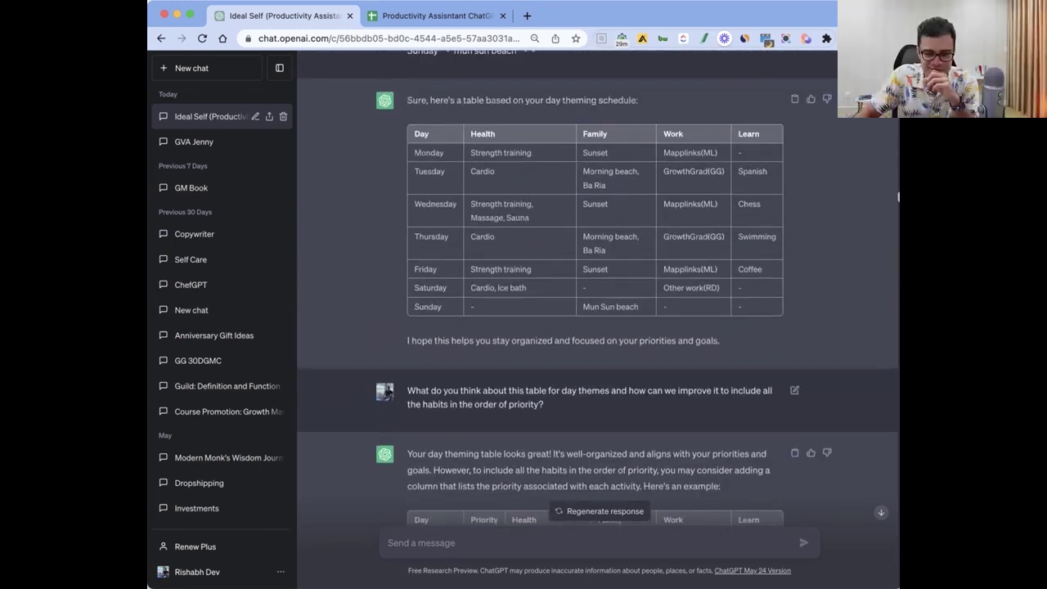
Switch to the spreadsheet and correct its title to 'Productivity Assistant ChatGPT'
left_click(433, 16)
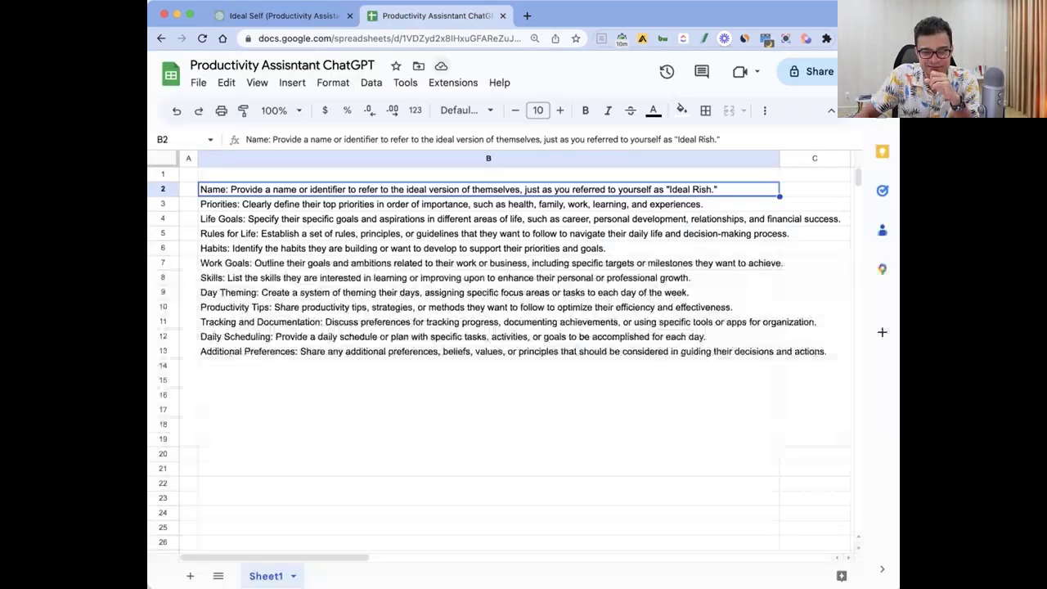
left_click(289, 65)
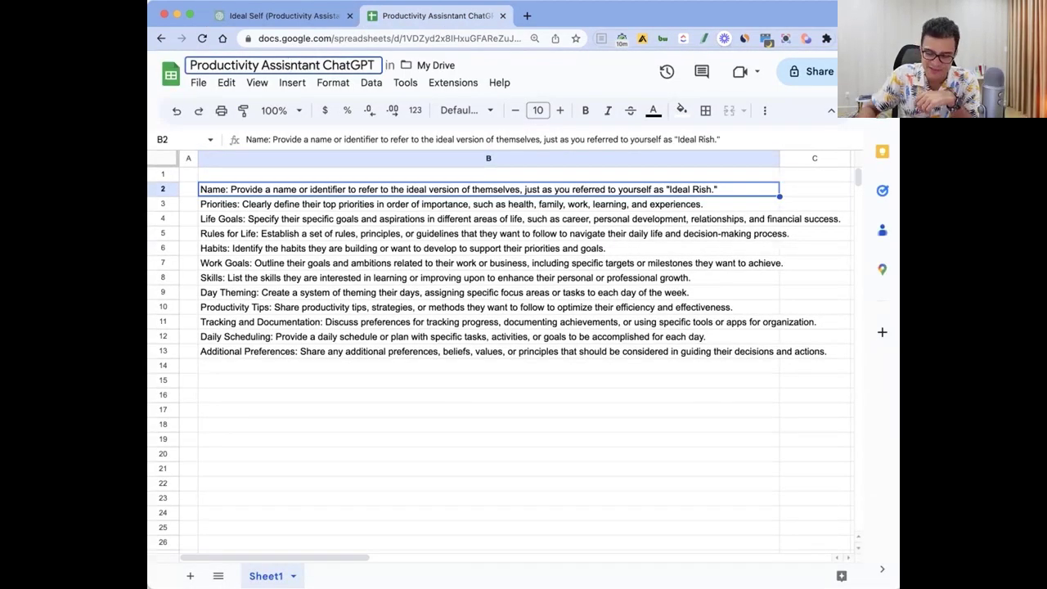
key("BackSpace")
Select B2:B13, then step through Priorities, Life Goals, Rules for Life and Habits
left_click_drag(327, 189, 327, 351)
left_click(327, 366)
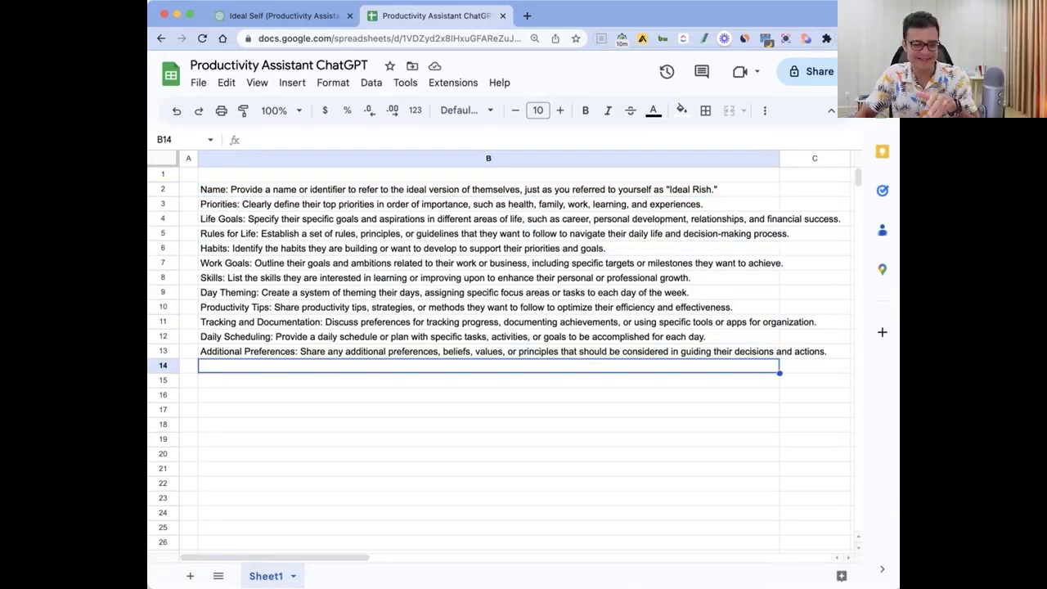
left_click(450, 204)
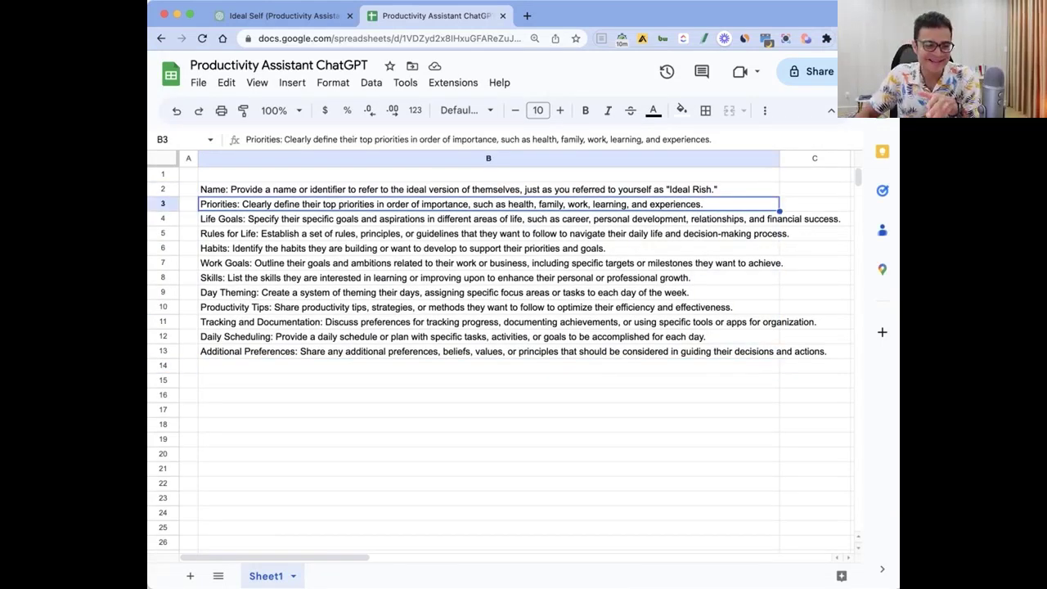
left_click(450, 219)
left_click(450, 233)
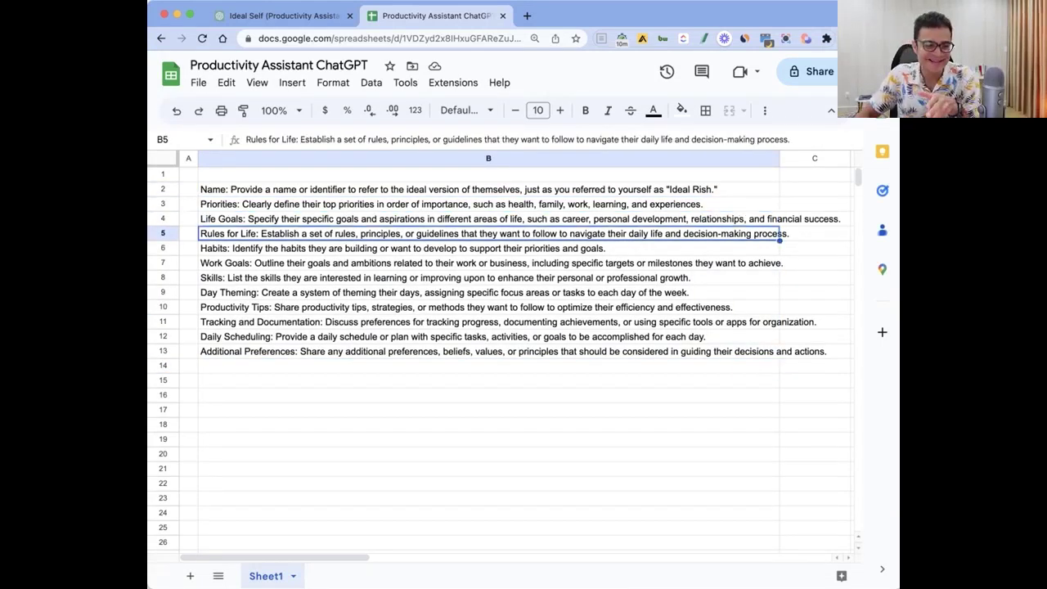
left_click(450, 248)
left_click(450, 233)
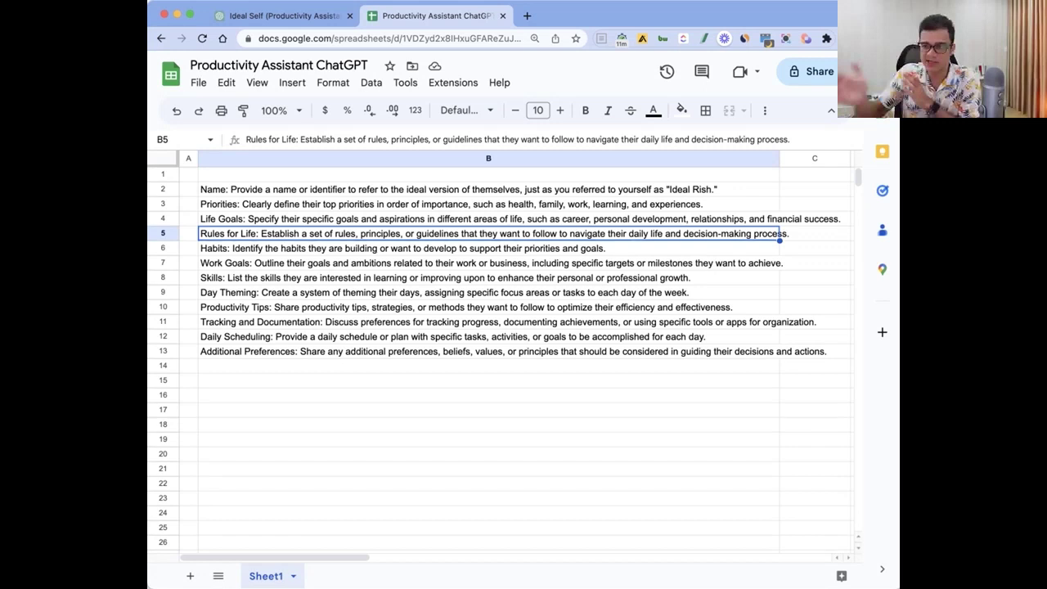
Step through Habits, Work Goals, Skills, Day Theming and the remaining categories down to Additional Preferences
left_click(409, 248)
left_click(409, 263)
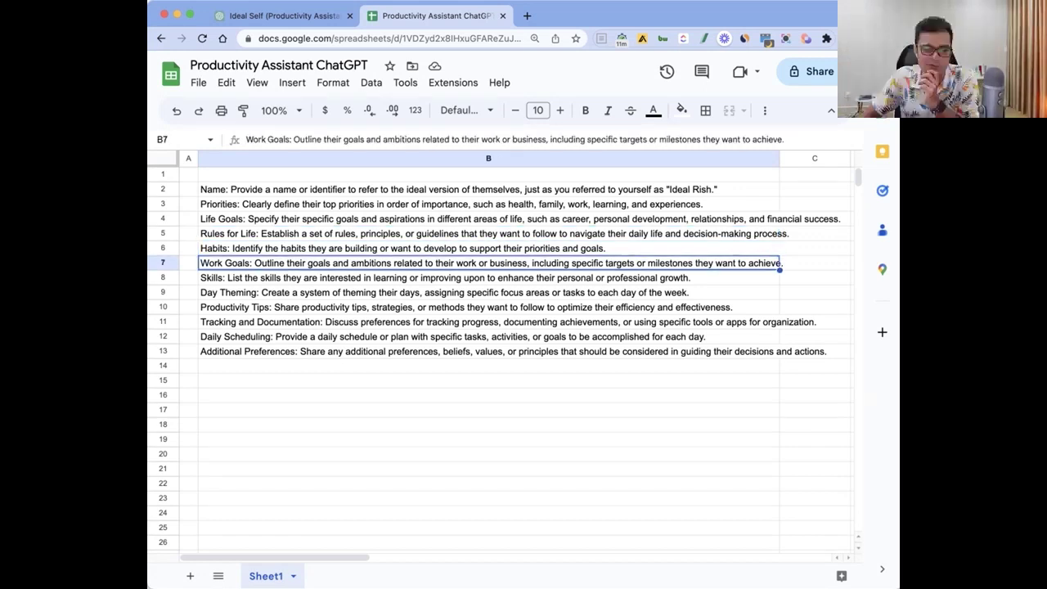
left_click(409, 277)
left_click(409, 292)
left_click(409, 307)
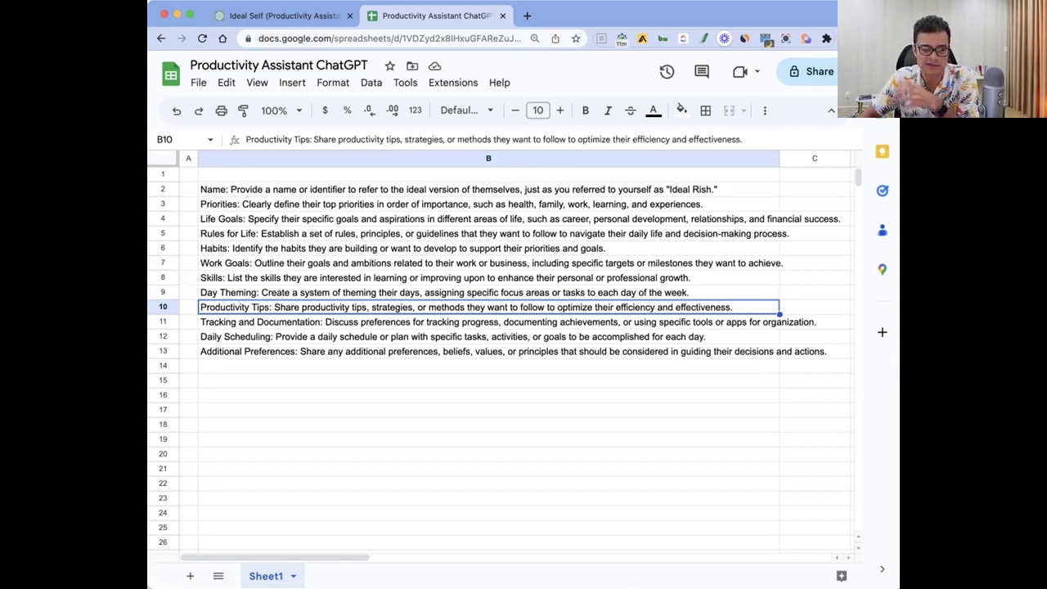
left_click(410, 321)
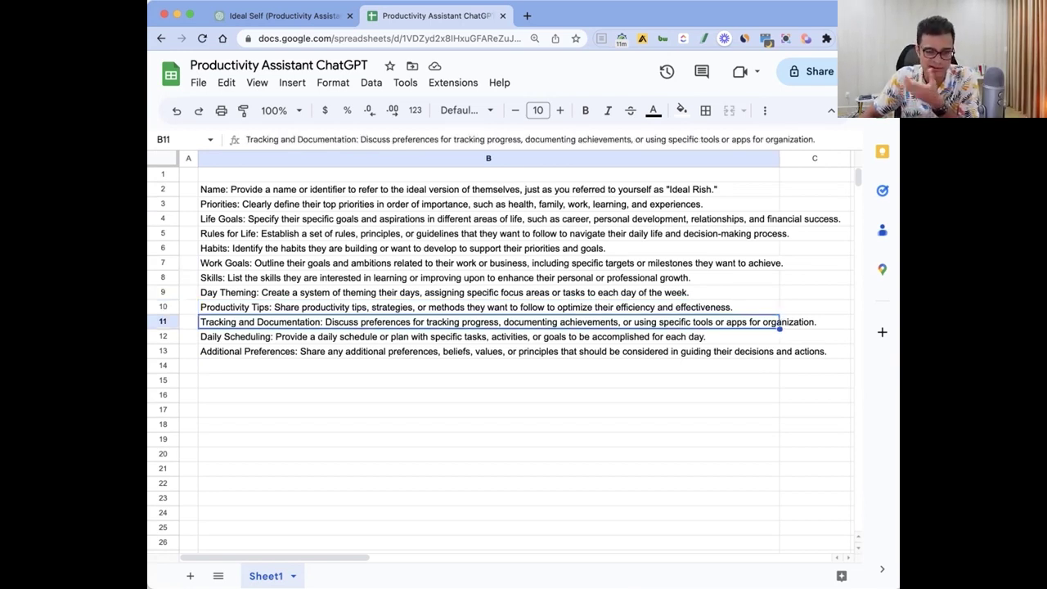
left_click(409, 337)
left_click(409, 321)
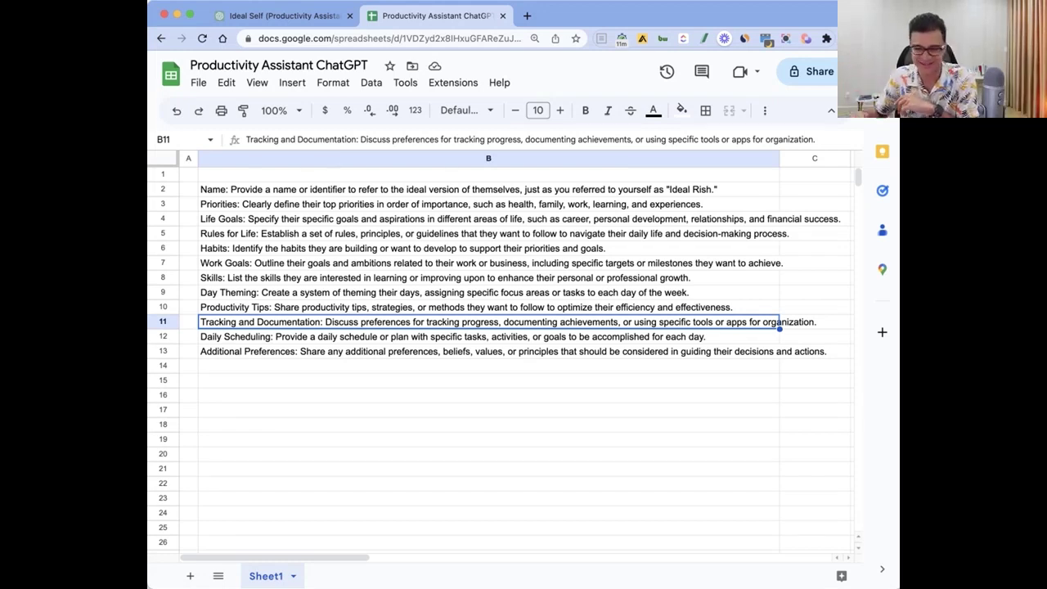
left_click(409, 336)
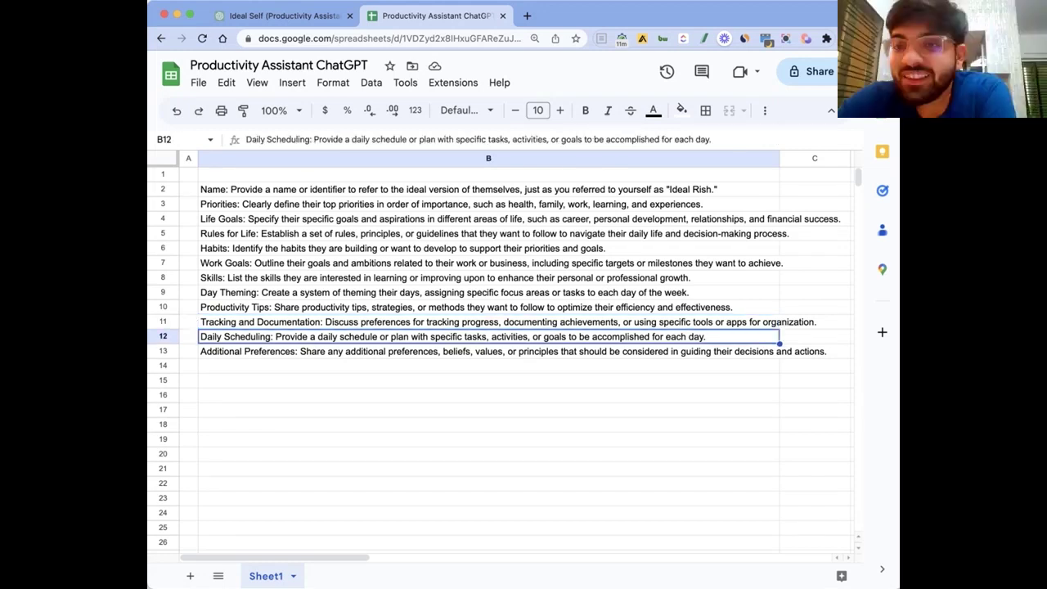
left_click(409, 351)
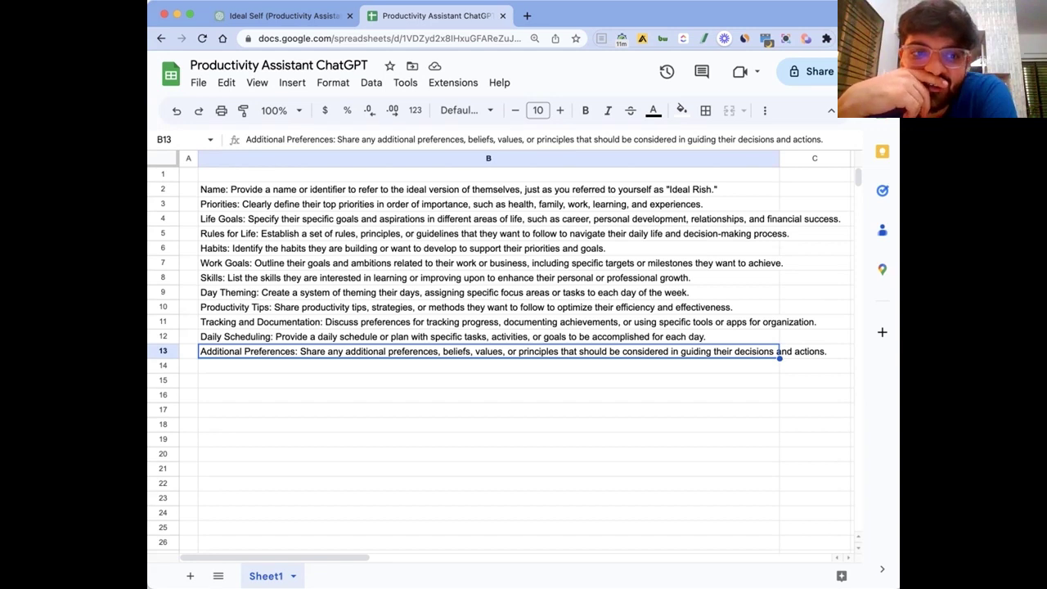
left_click(489, 365)
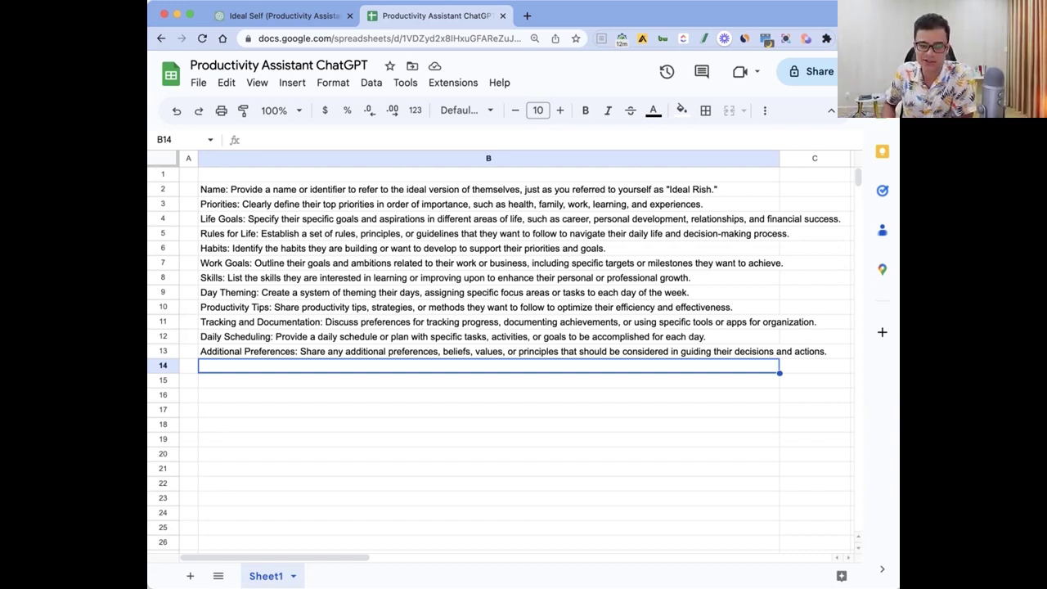
scroll(495, 321, "down", 1)
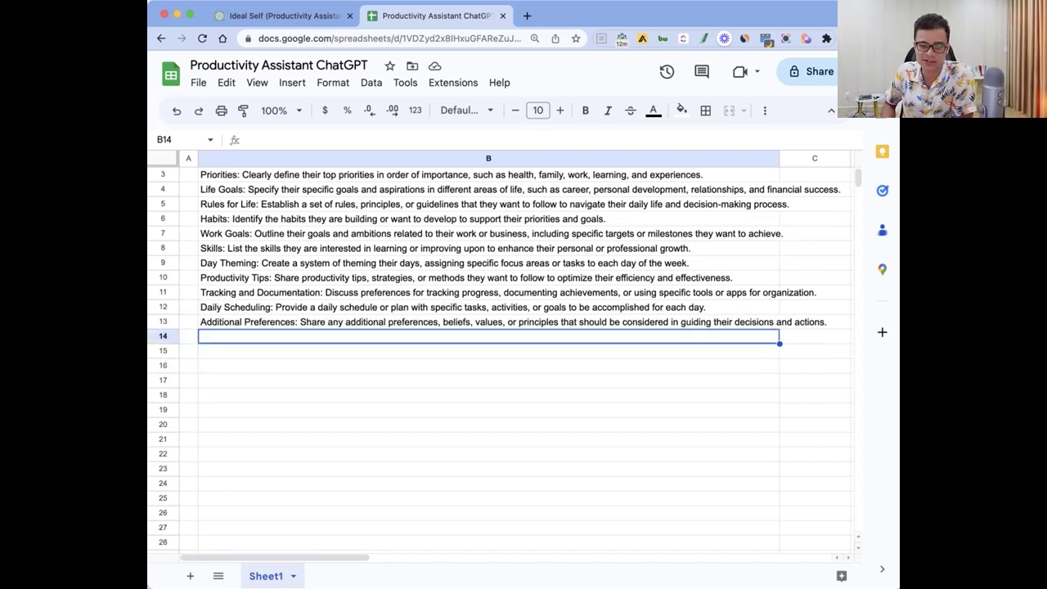
scroll(494, 307, "up", 1)
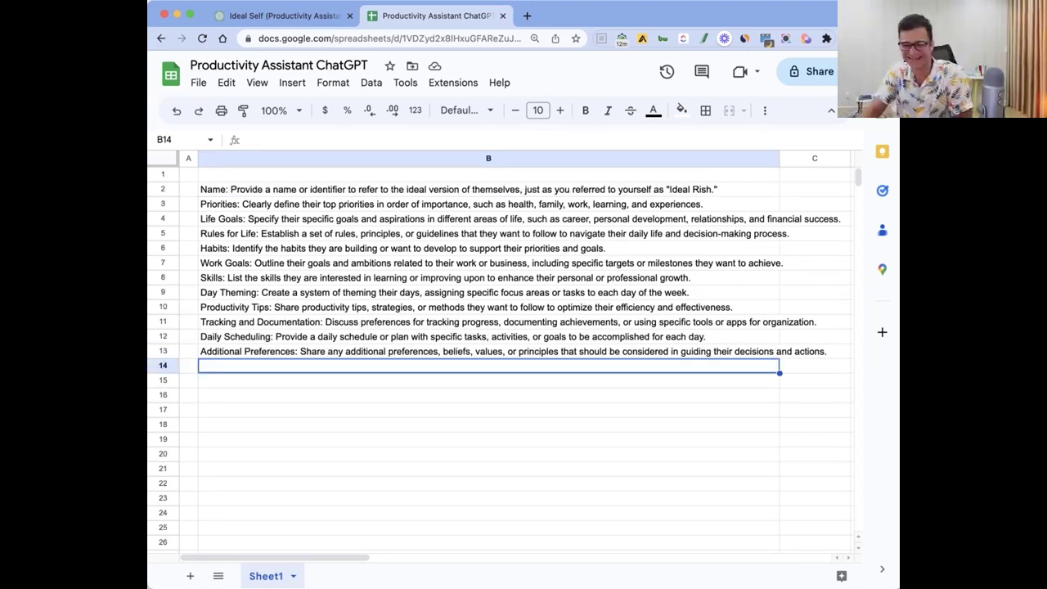